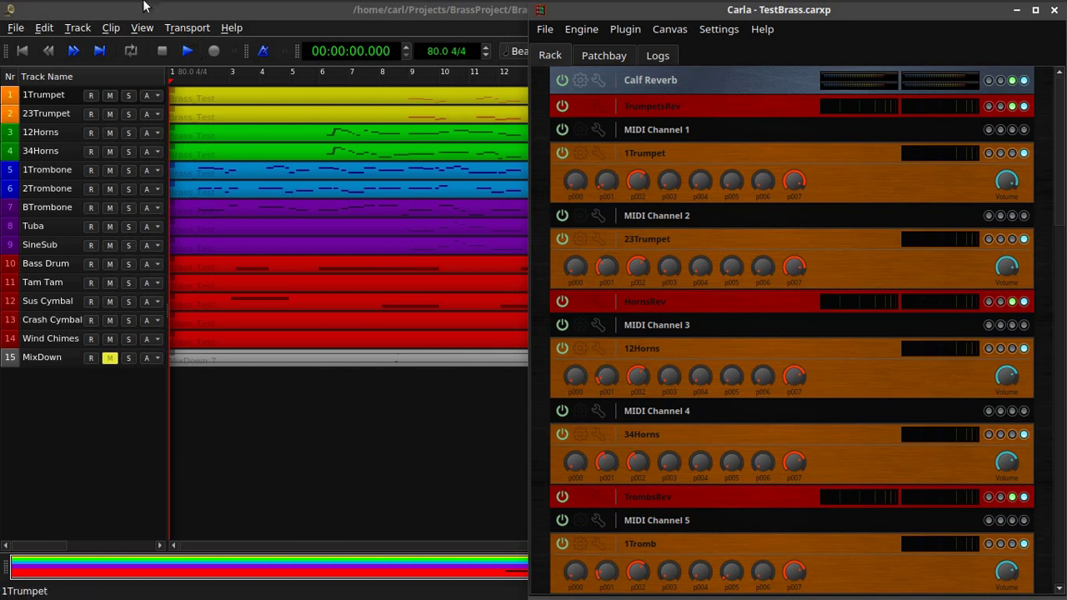
# - Switch to the web browser and look through the Virtual Playing home page, including the sections on virtual playing and the free orchestra library
pyautogui.click(37, 15)
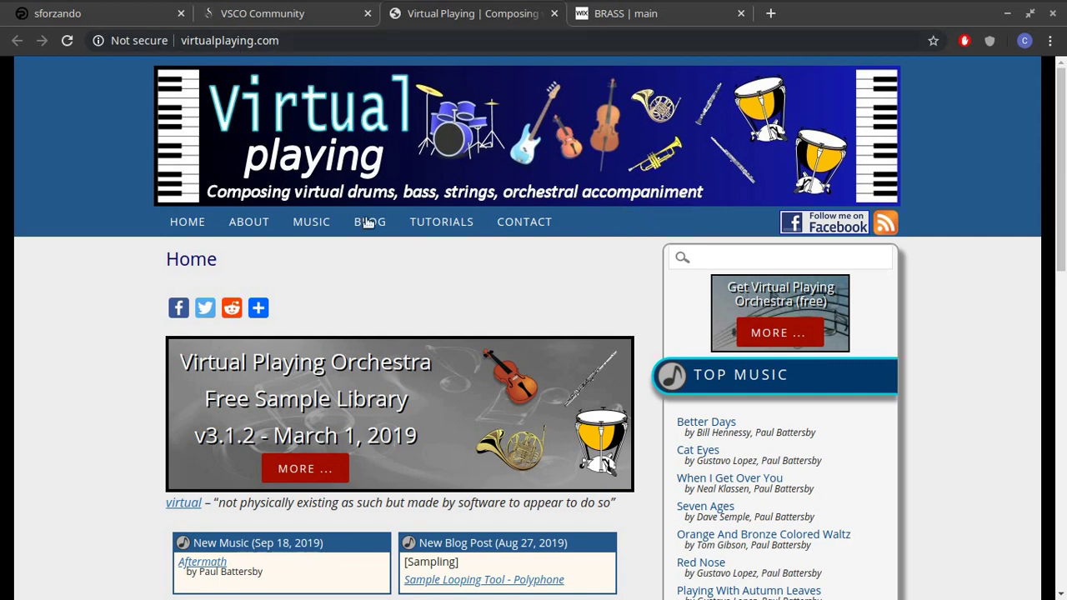
pyautogui.scroll(-3, 419, 311)
pyautogui.scroll(-9, 419, 311)
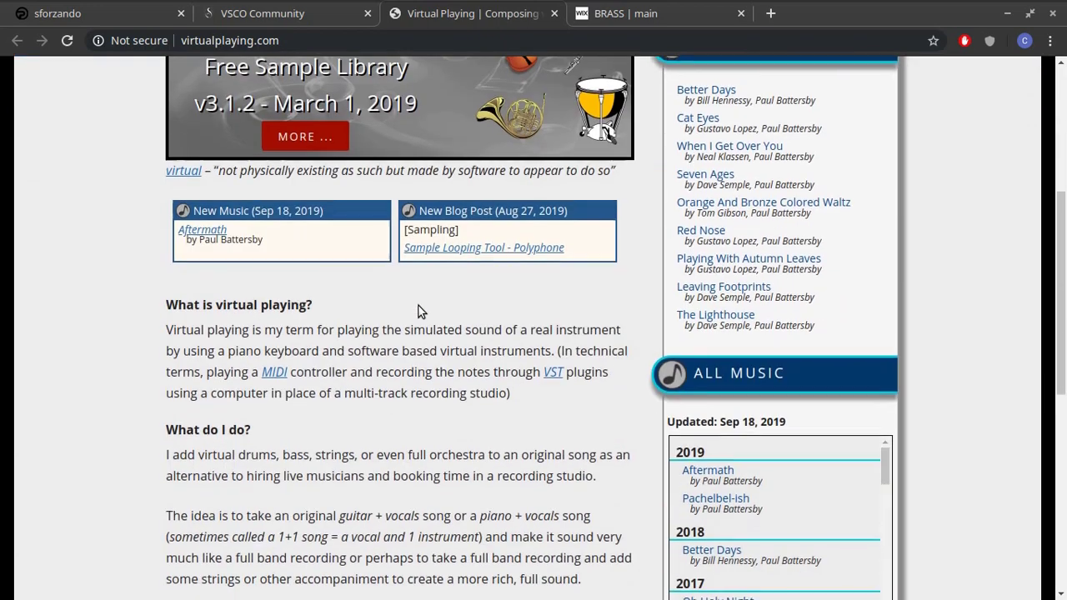
pyautogui.scroll(7, 418, 308)
pyautogui.scroll(4, 421, 311)
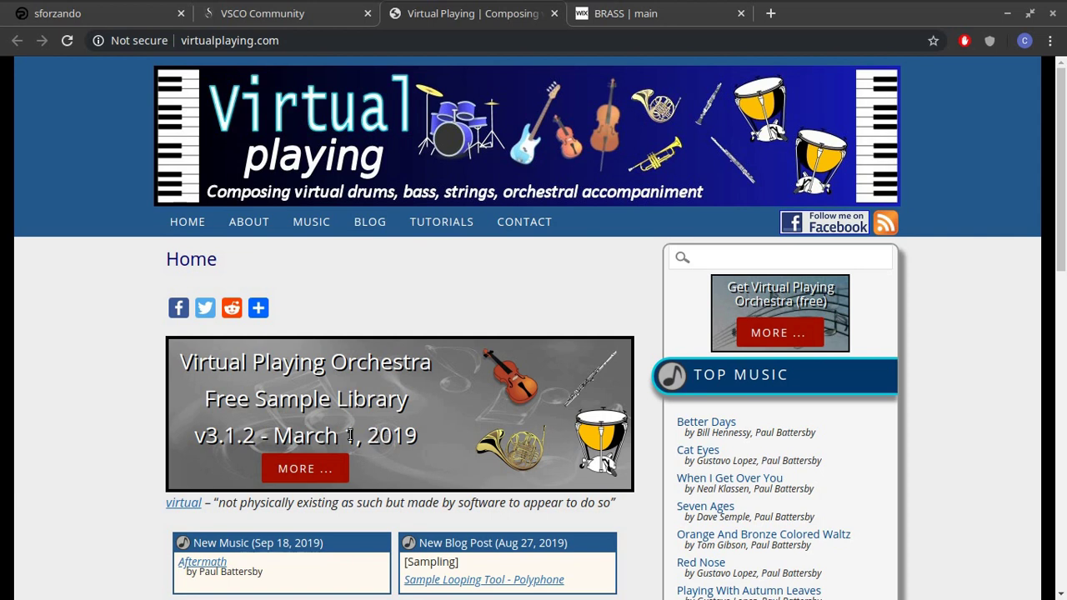
pyautogui.scroll(-1, 300, 443)
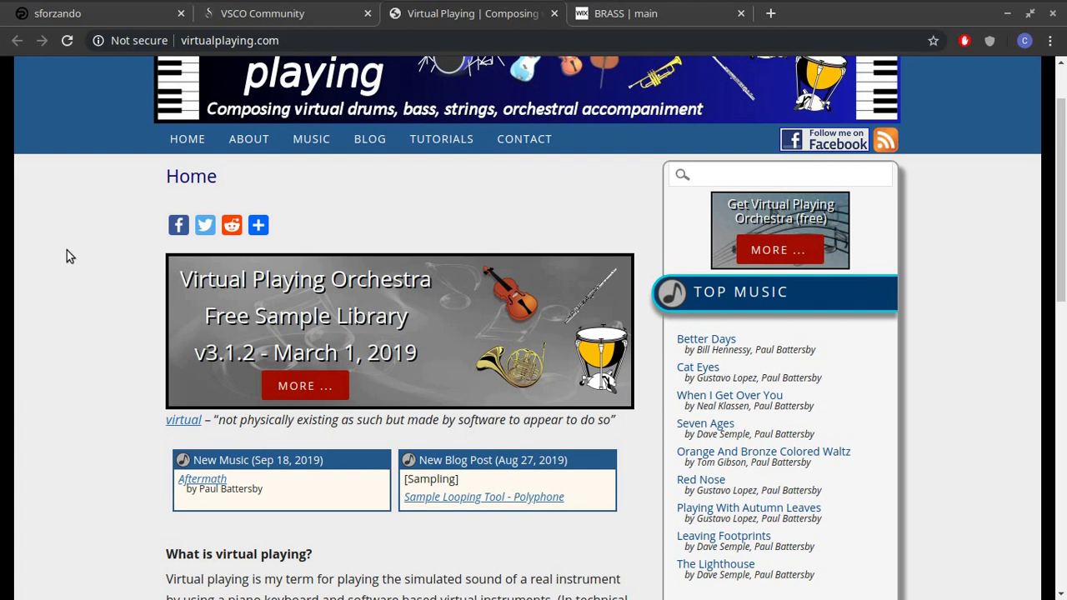
pyautogui.moveTo(258, 225)
pyautogui.scroll(-5, 457, 193)
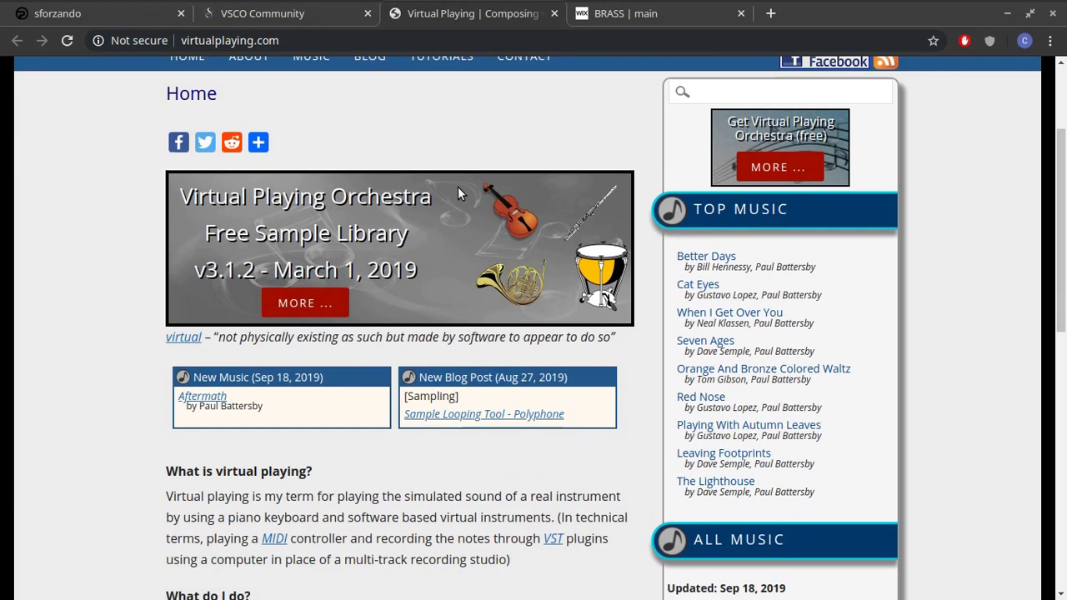
pyautogui.scroll(-5, 458, 189)
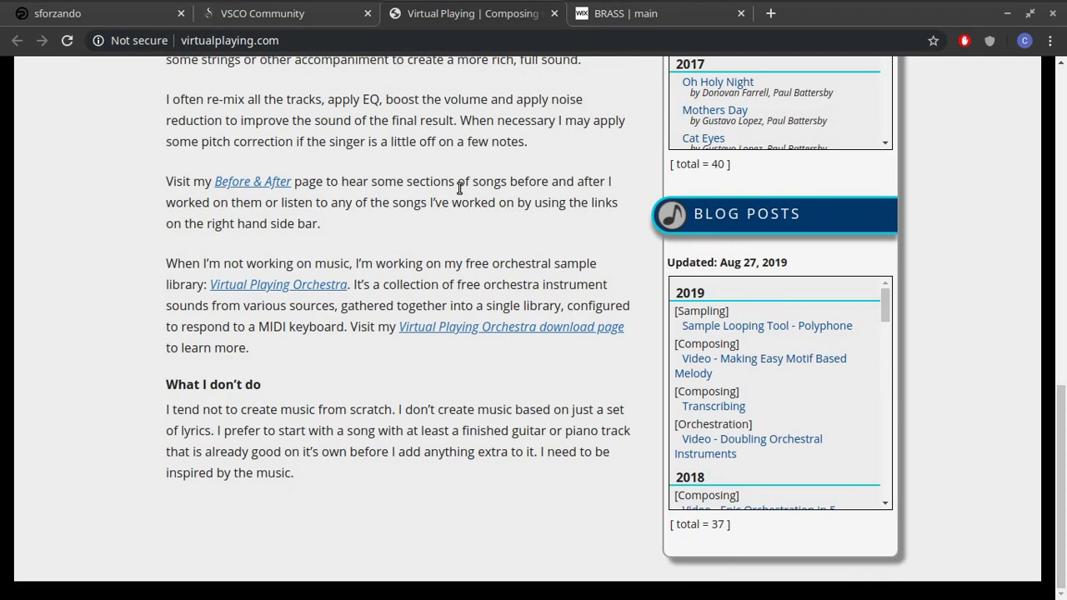
pyautogui.scroll(3, 459, 189)
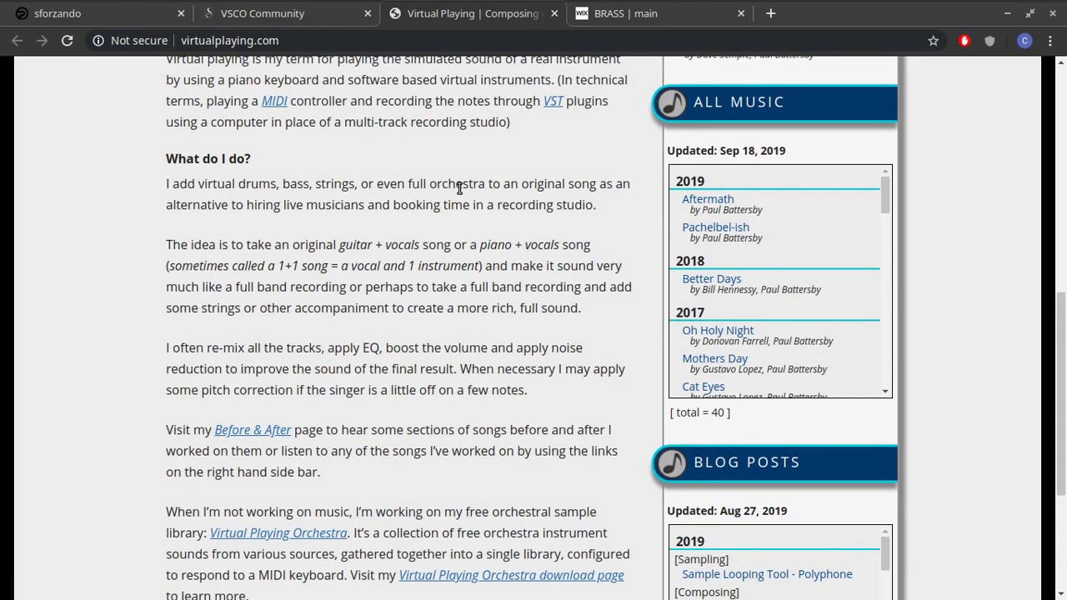
pyautogui.scroll(6, 460, 189)
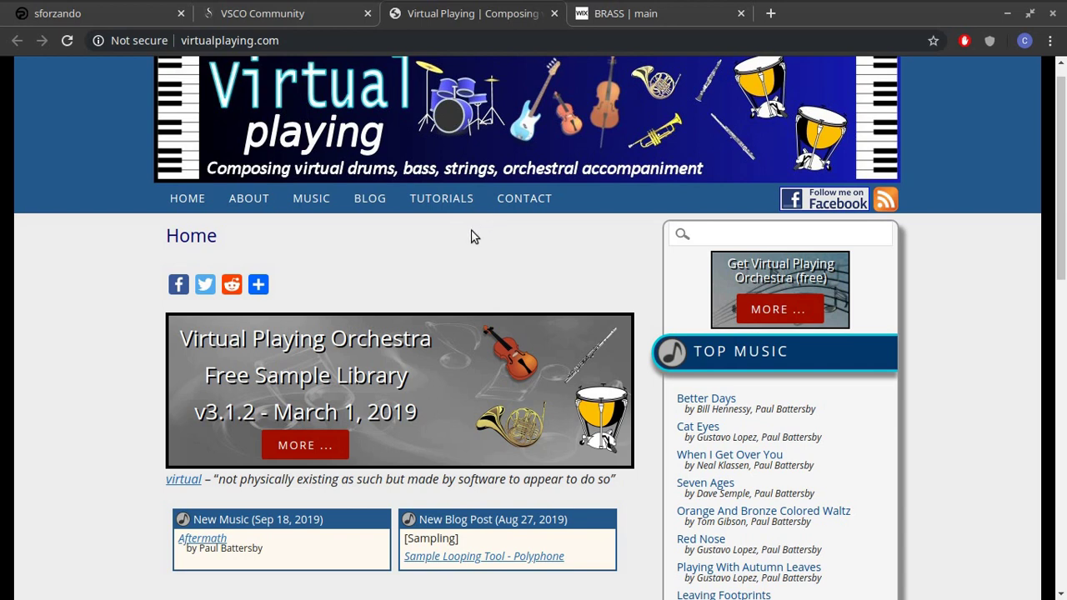
pyautogui.scroll(-3, 476, 231)
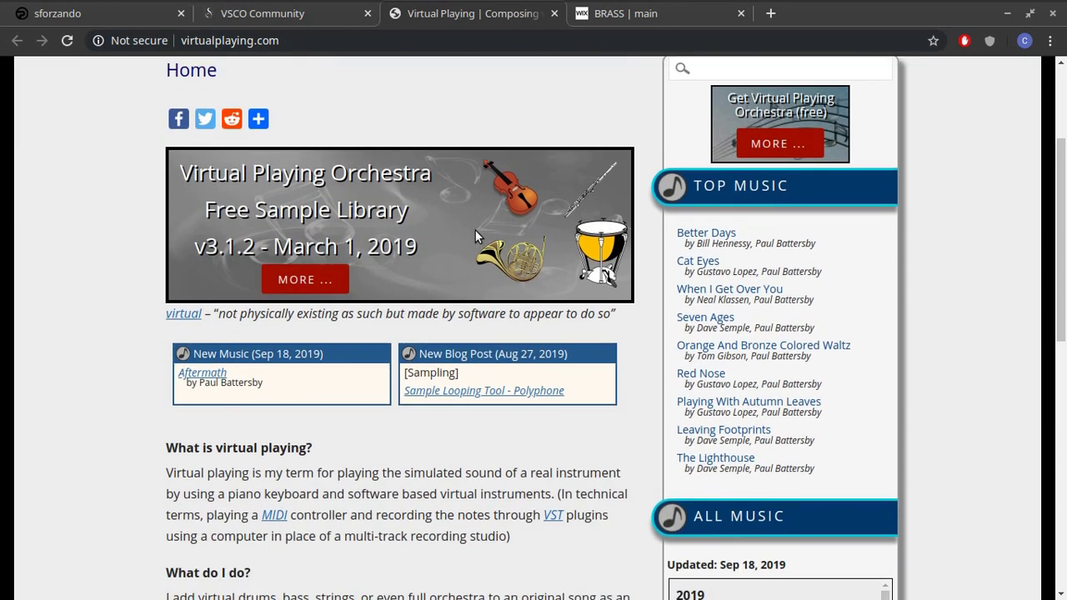
pyautogui.scroll(-1, 475, 237)
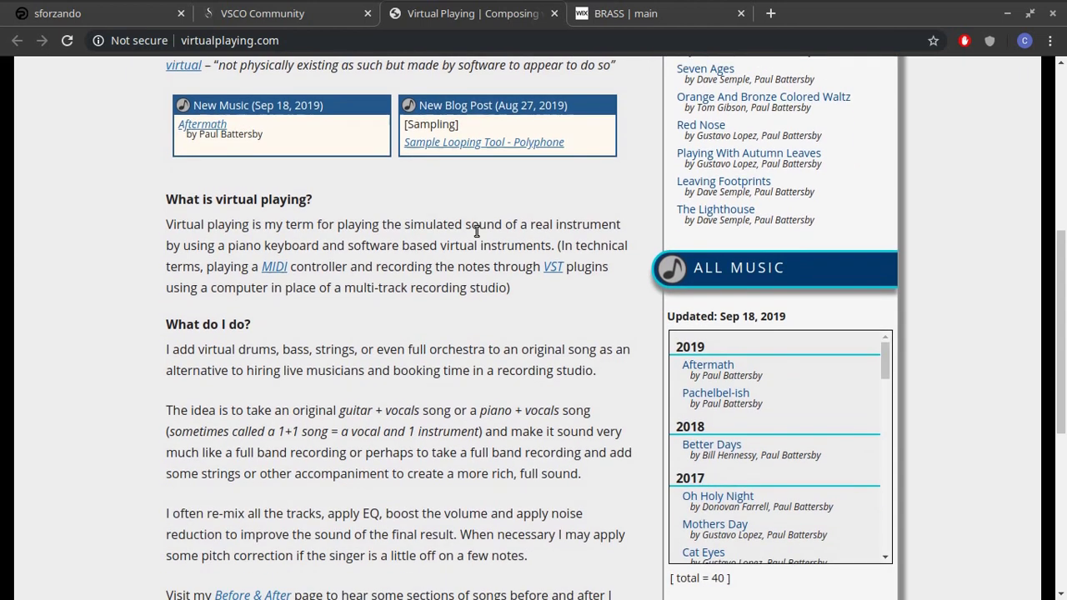
pyautogui.scroll(5, 477, 231)
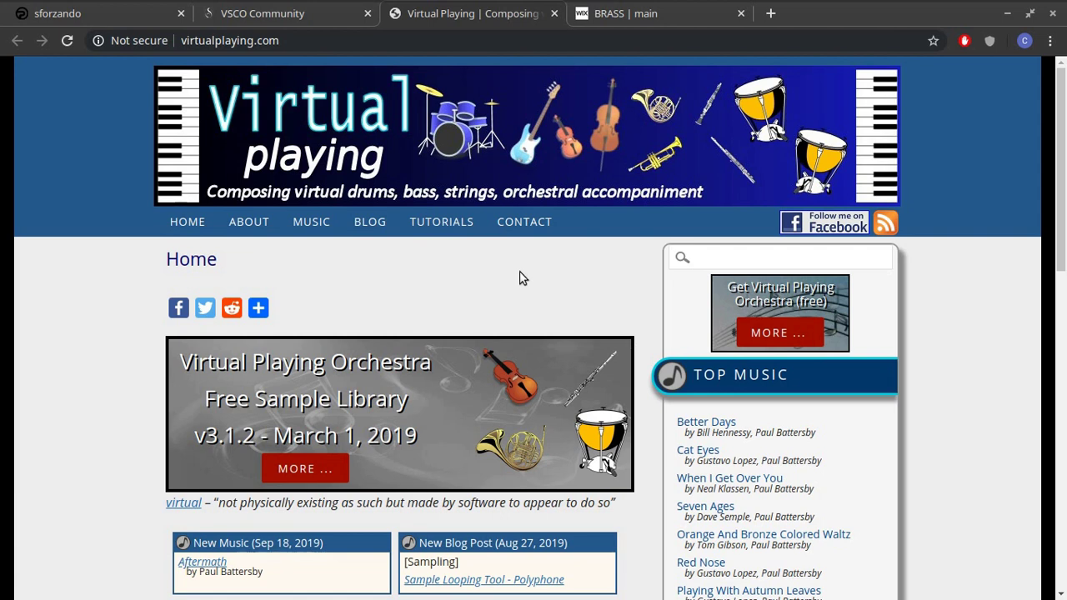
# - Bring up the VSCO Community page and examine the Chamber Orchestra Community Edition's product info and key stats
pyautogui.click(296, 14)
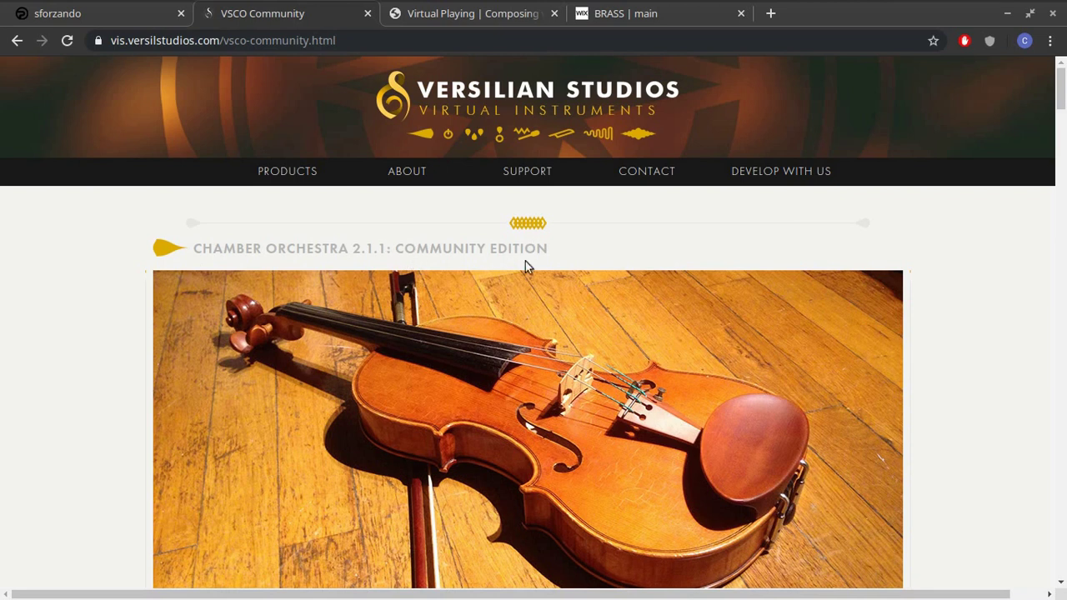
pyautogui.scroll(-3, 622, 338)
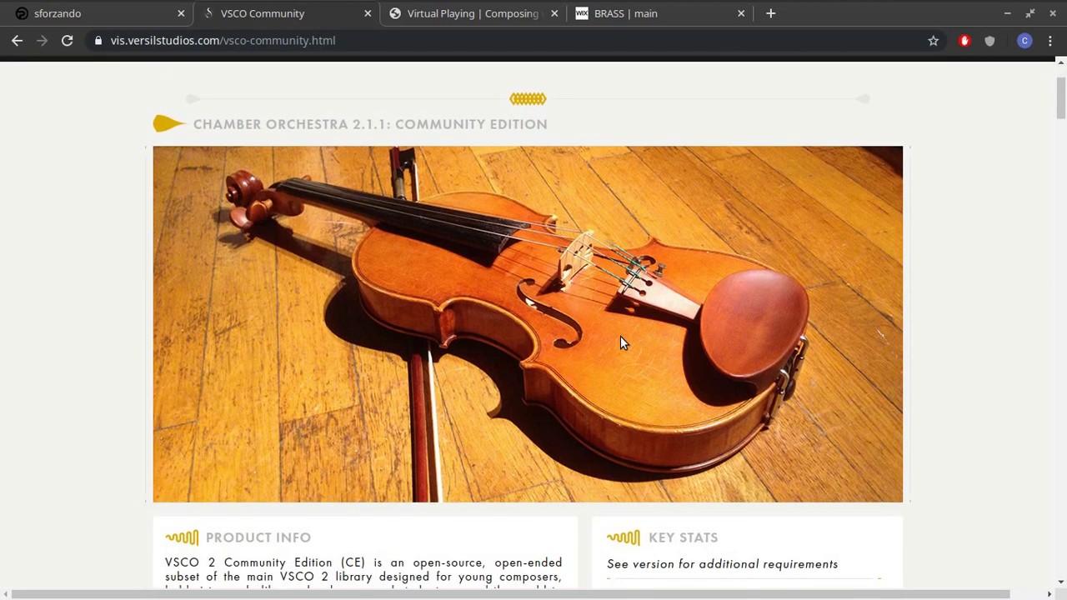
pyautogui.scroll(3, 617, 336)
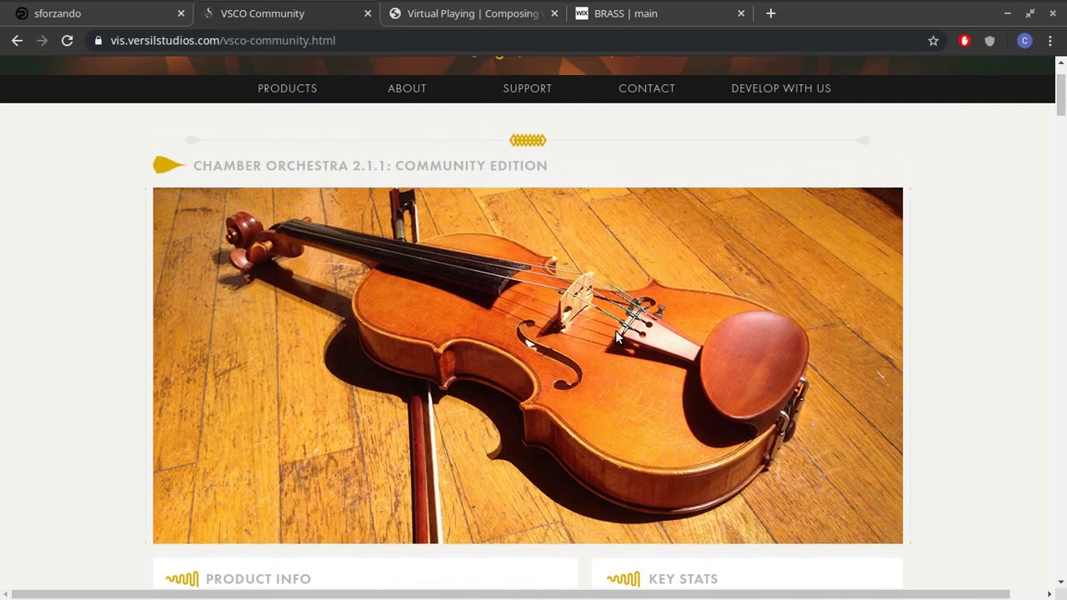
pyautogui.scroll(-6, 617, 336)
pyautogui.scroll(-3, 615, 330)
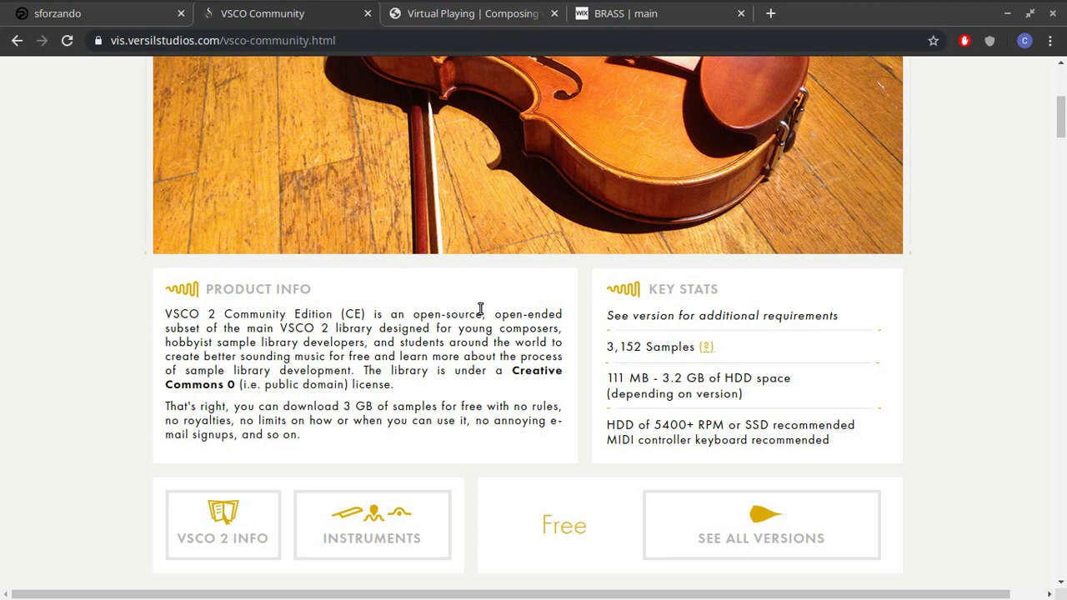
pyautogui.scroll(3, 480, 309)
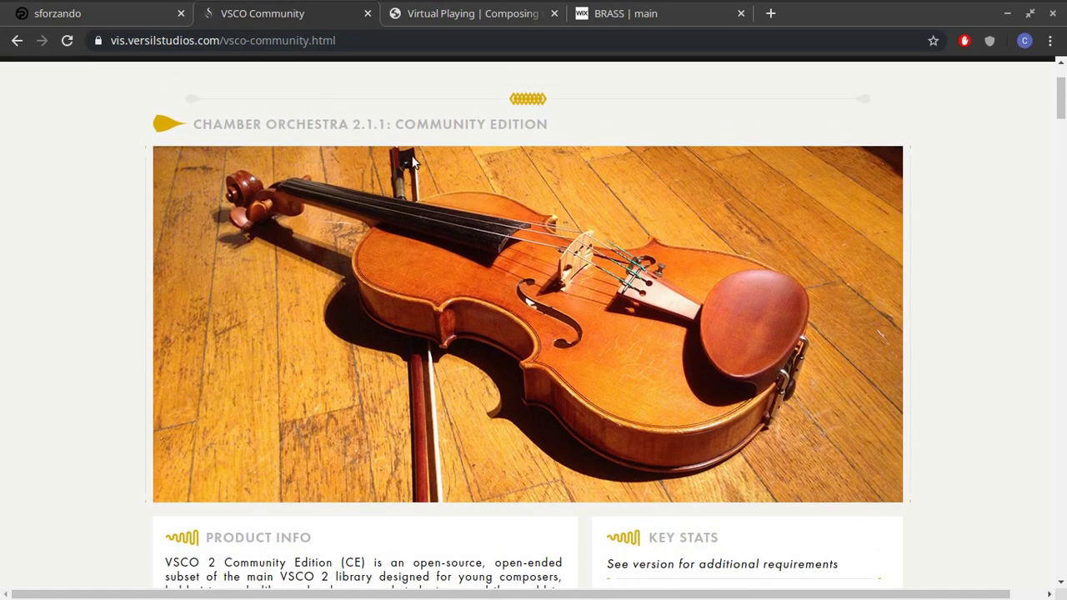
# - Bring up the Alpine Project brass collection page and read its description through to the licence note
pyautogui.click(435, 14)
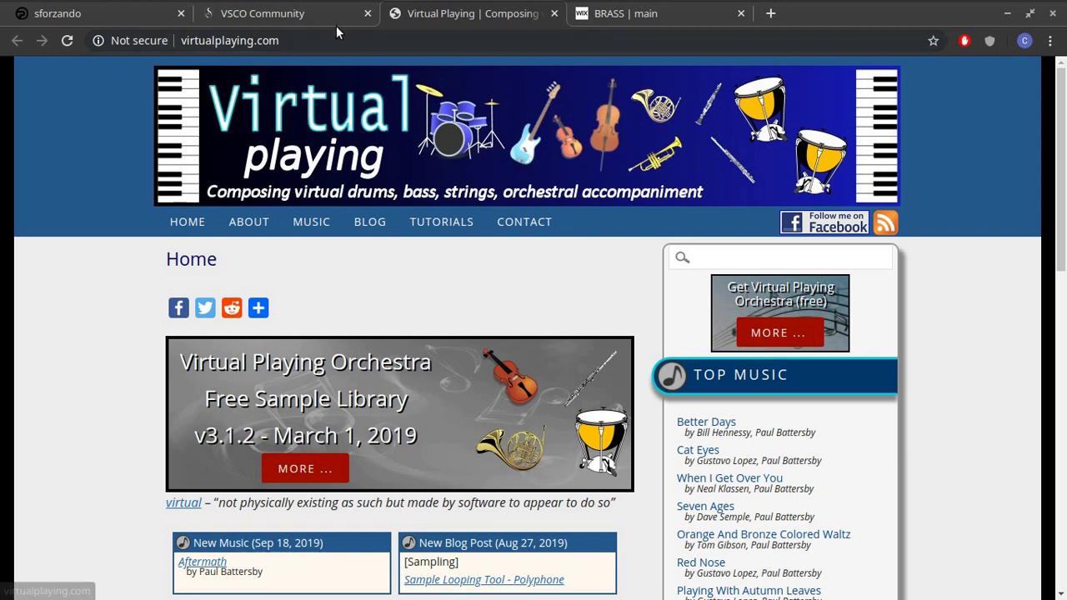
pyautogui.click(641, 18)
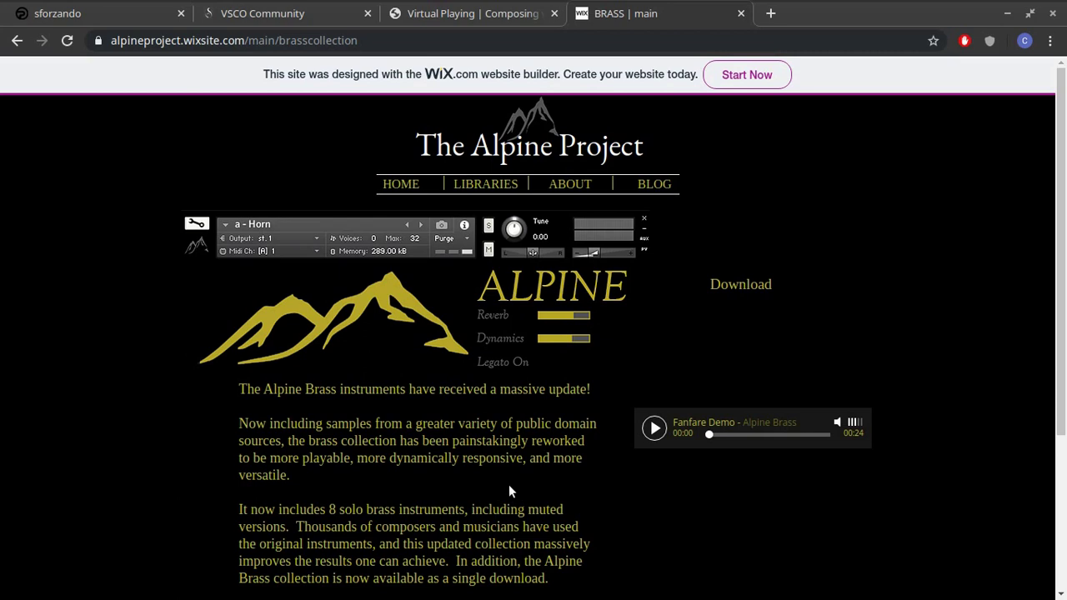
pyautogui.scroll(-1, 510, 492)
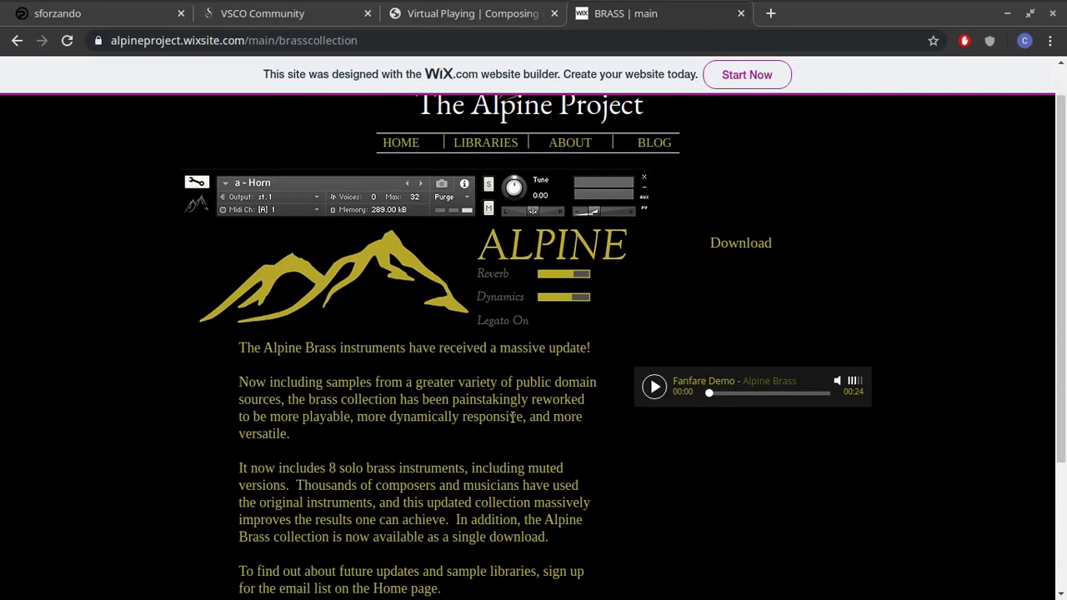
pyautogui.scroll(1, 564, 376)
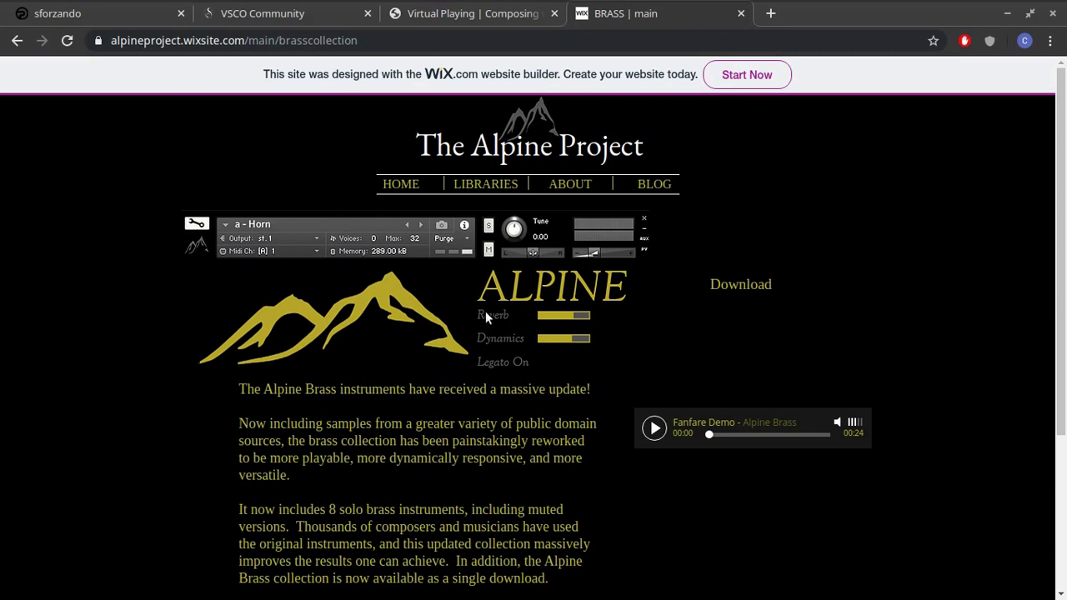
pyautogui.scroll(-3, 611, 465)
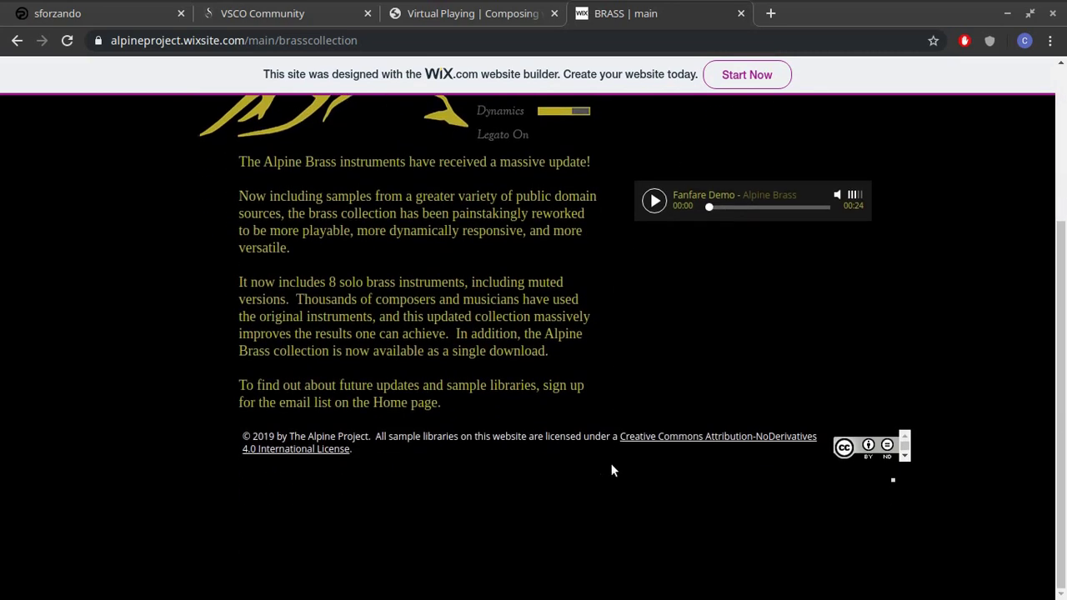
pyautogui.scroll(3, 611, 465)
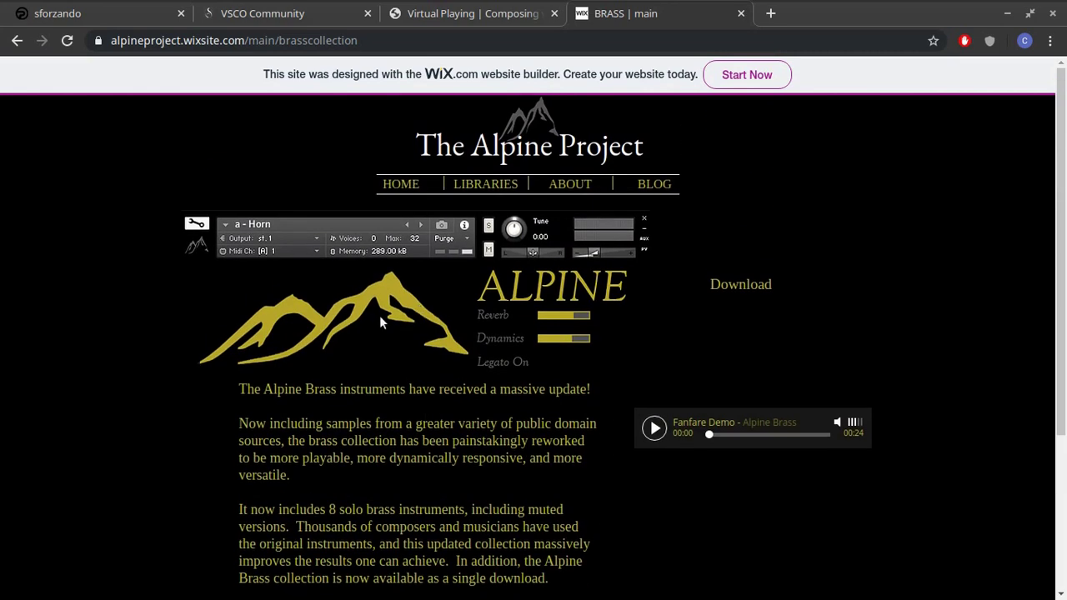
# - Return to the VSCO Community page and review the version information, from the Vanilla SFZ version through to The Alpine Project
pyautogui.click(305, 14)
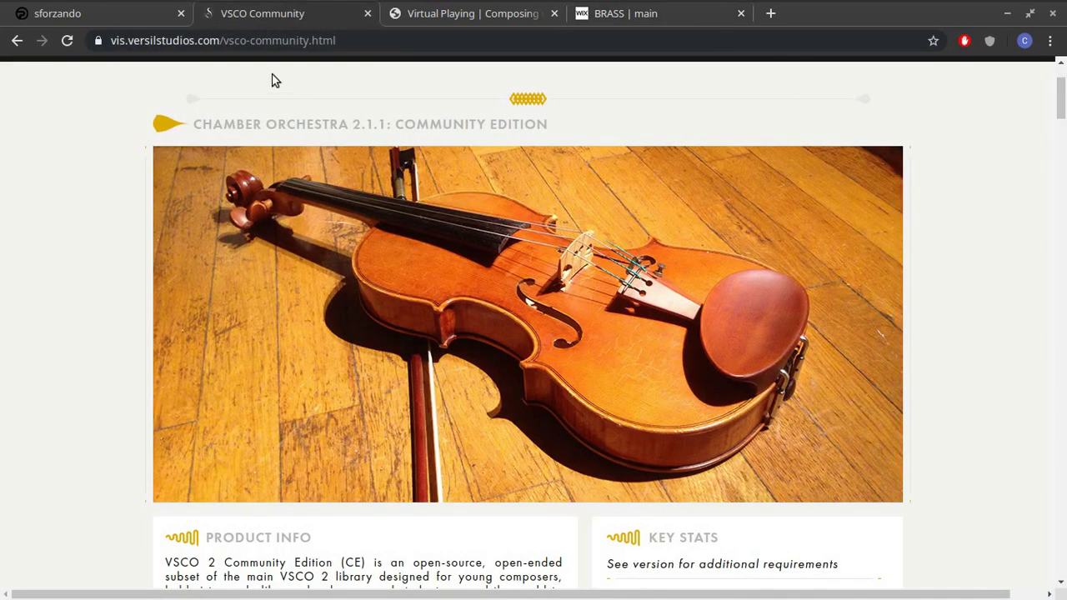
pyautogui.scroll(-4, 500, 265)
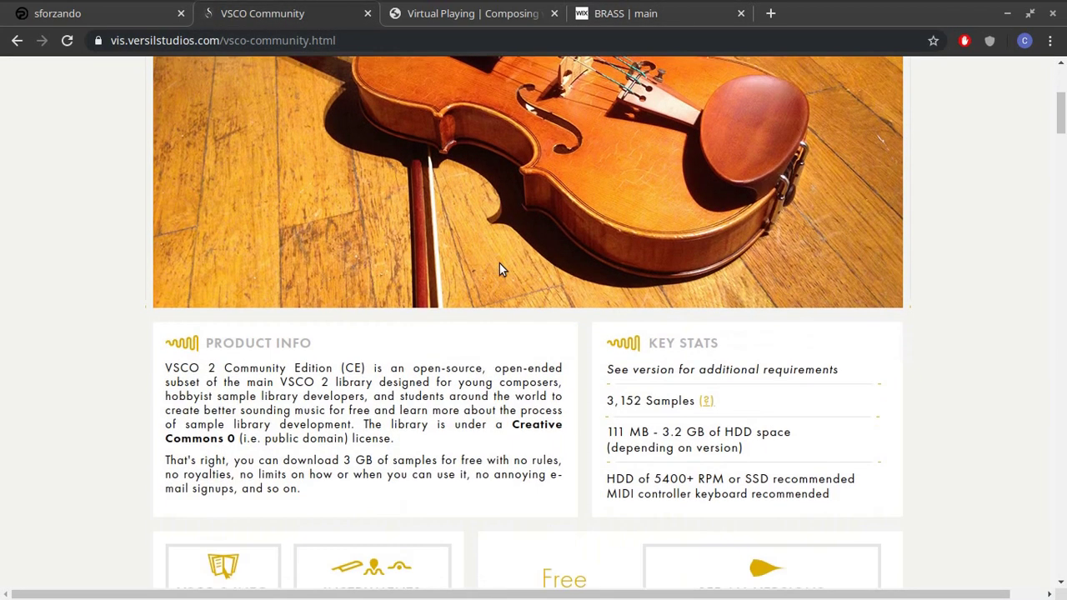
pyautogui.scroll(-10, 958, 347)
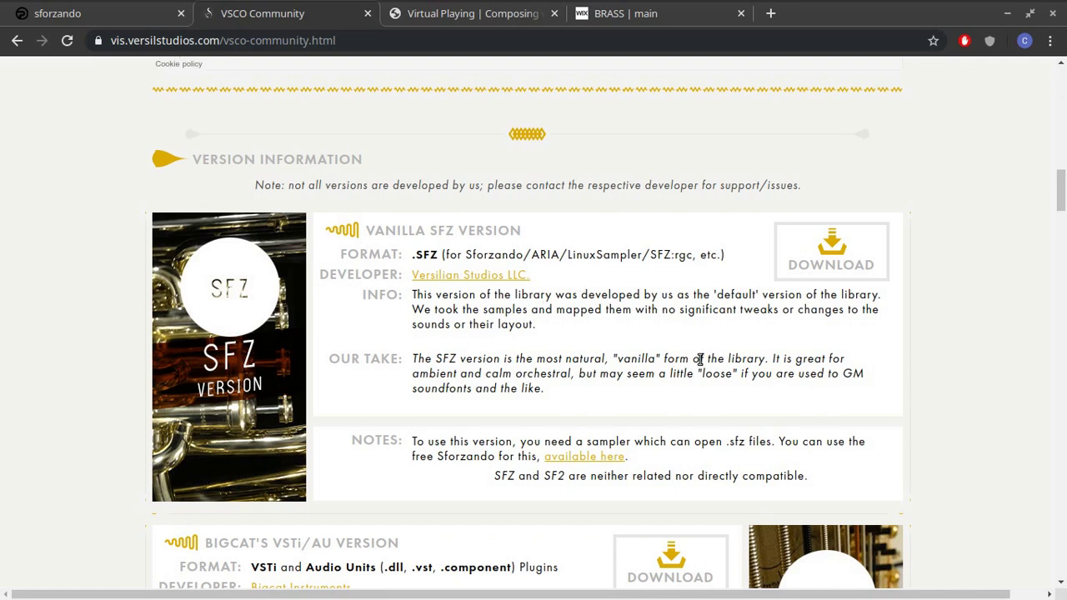
pyautogui.scroll(-1, 696, 354)
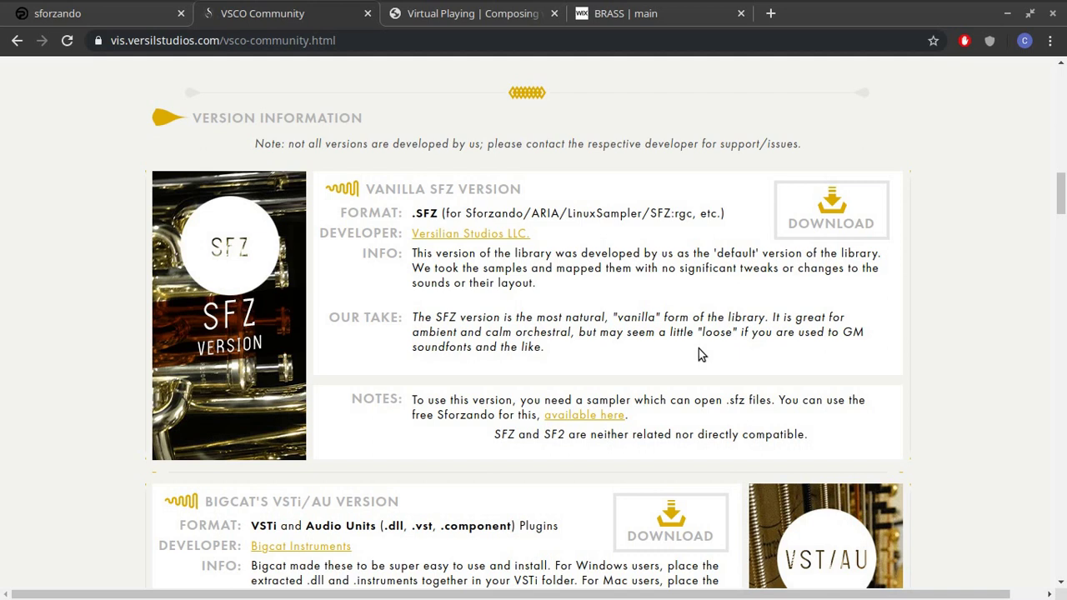
pyautogui.scroll(-3, 699, 354)
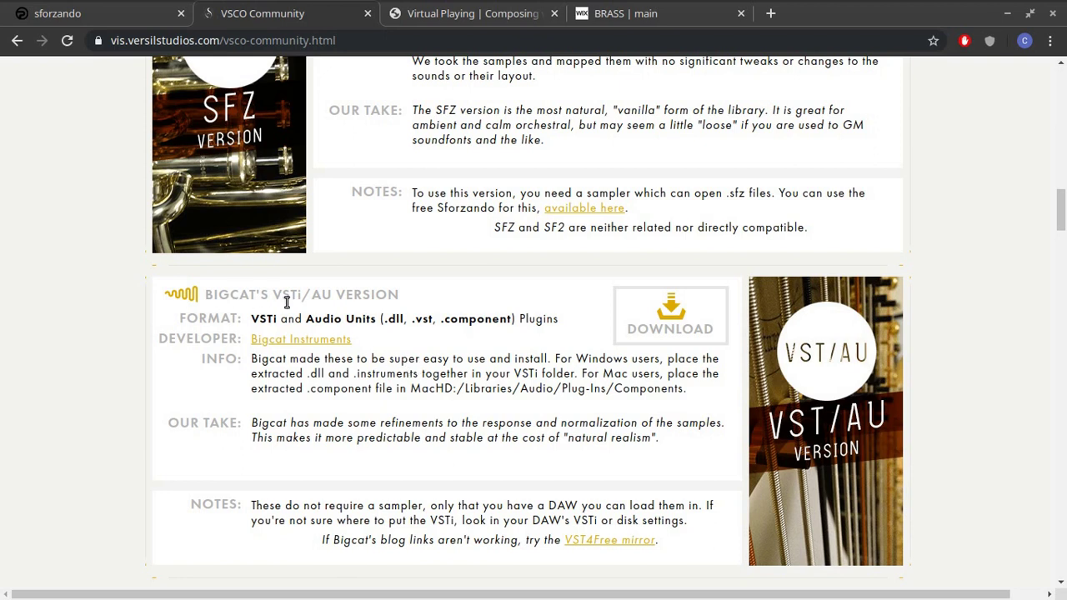
pyautogui.scroll(-3, 423, 369)
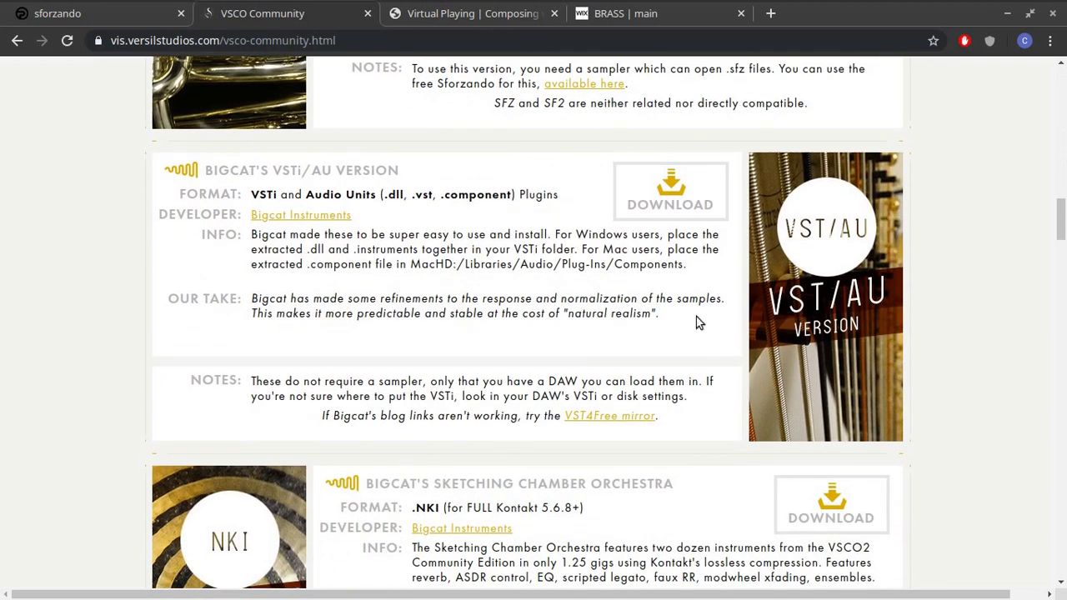
pyautogui.scroll(-5, 527, 264)
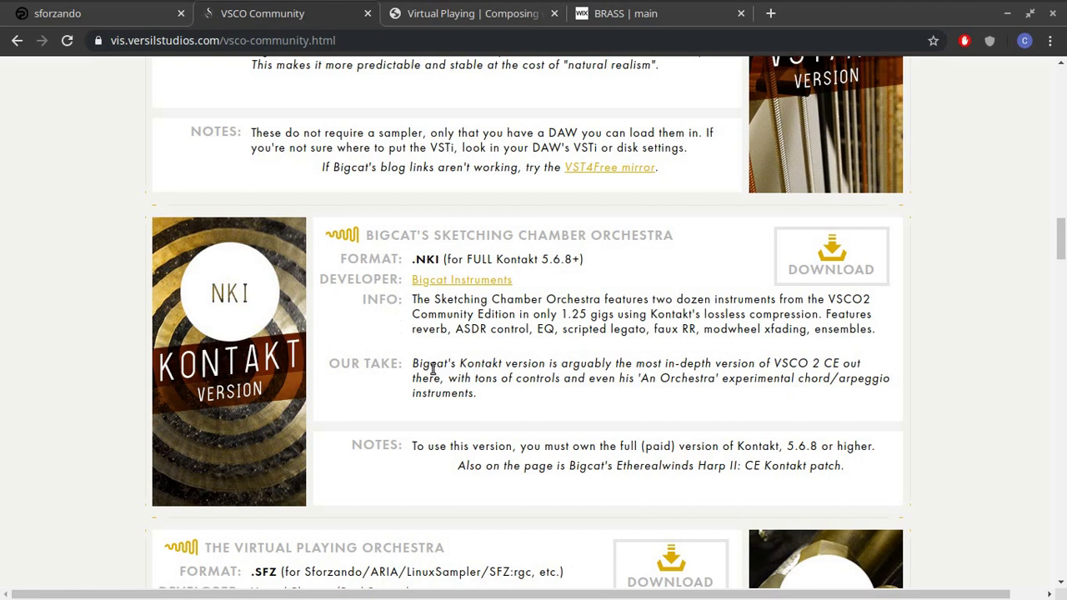
pyautogui.scroll(-3, 430, 378)
pyautogui.scroll(-4, 431, 383)
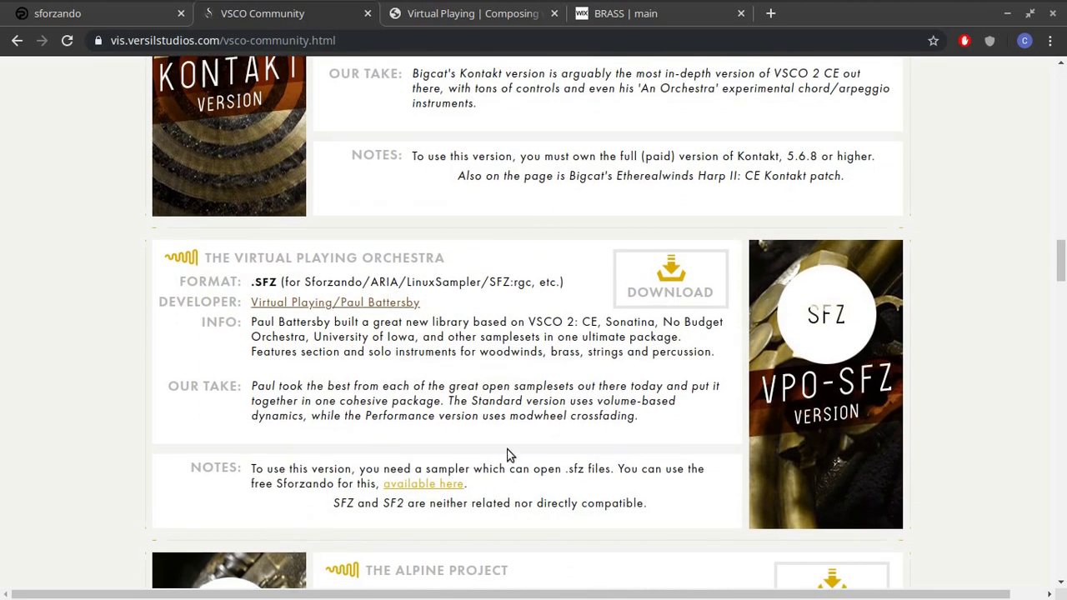
pyautogui.scroll(-1, 507, 454)
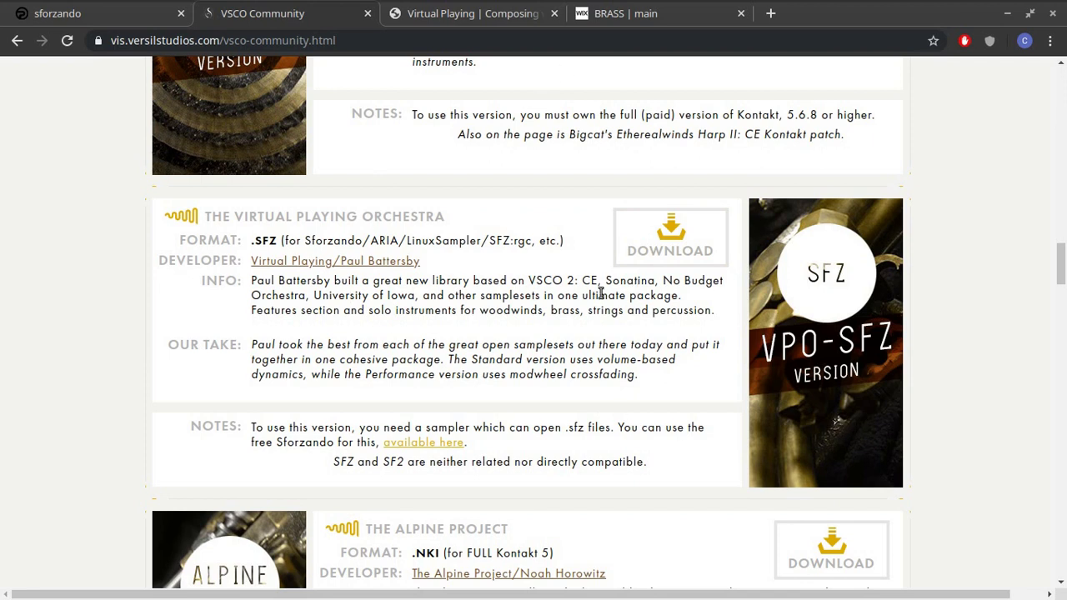
pyautogui.scroll(-2, 600, 294)
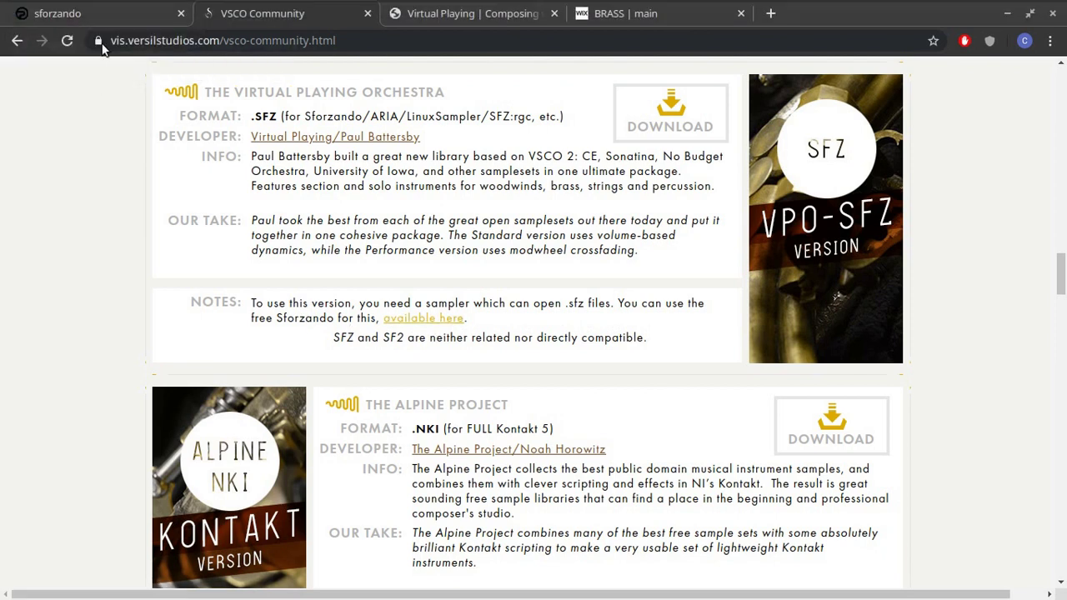
# - Bring up the sforzando product page and read the description of the free SFZ player
pyautogui.click(99, 15)
pyautogui.scroll(-6, 635, 241)
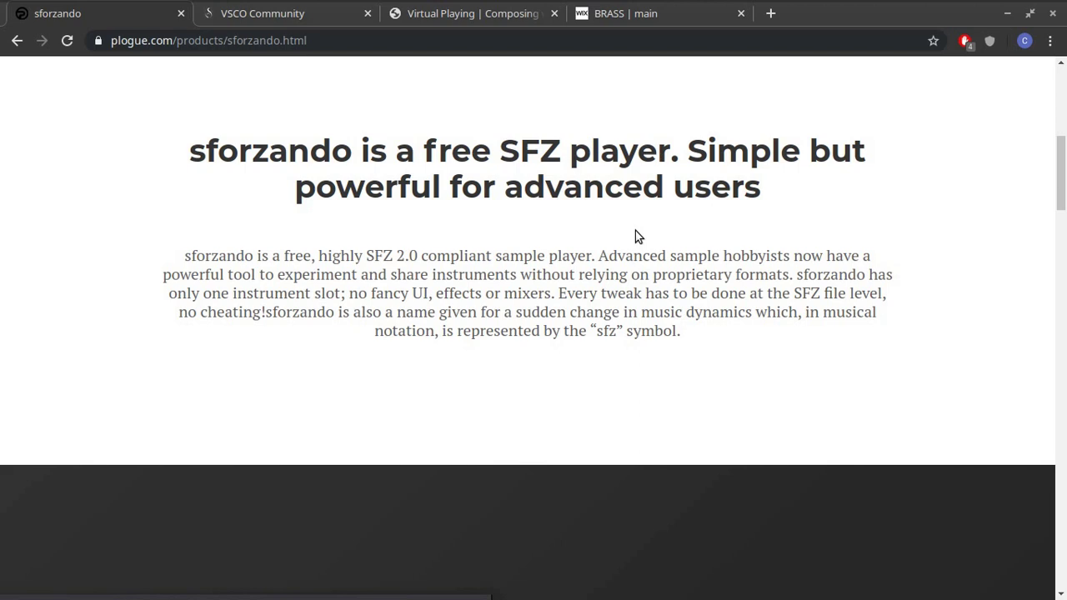
pyautogui.scroll(2, 698, 216)
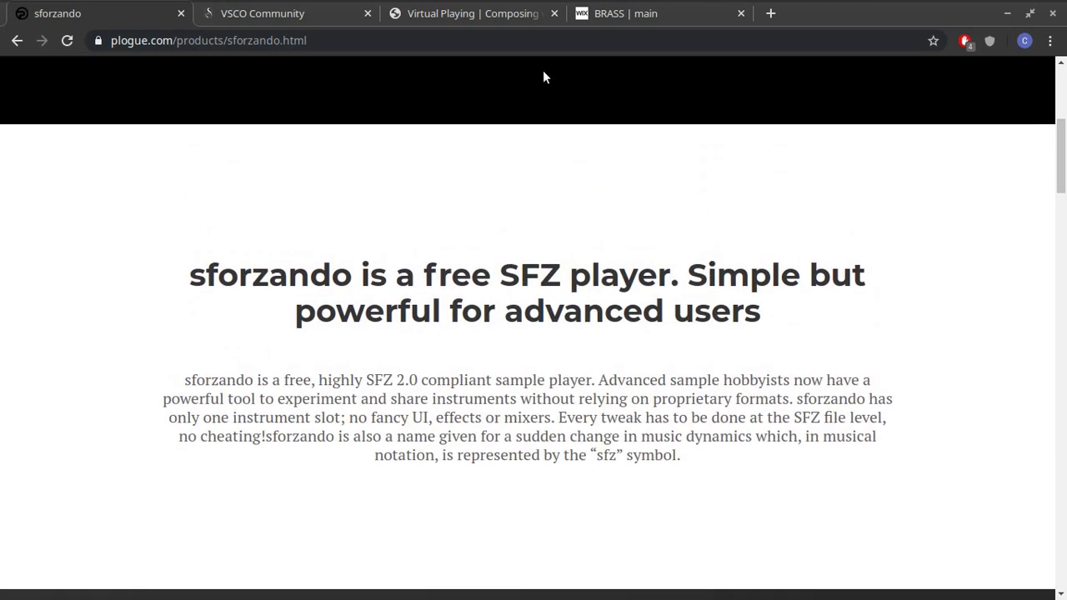
# - Bring up the Virtual Playing home page, skim its description, and open the Virtual Playing Orchestra download page
pyautogui.click(497, 17)
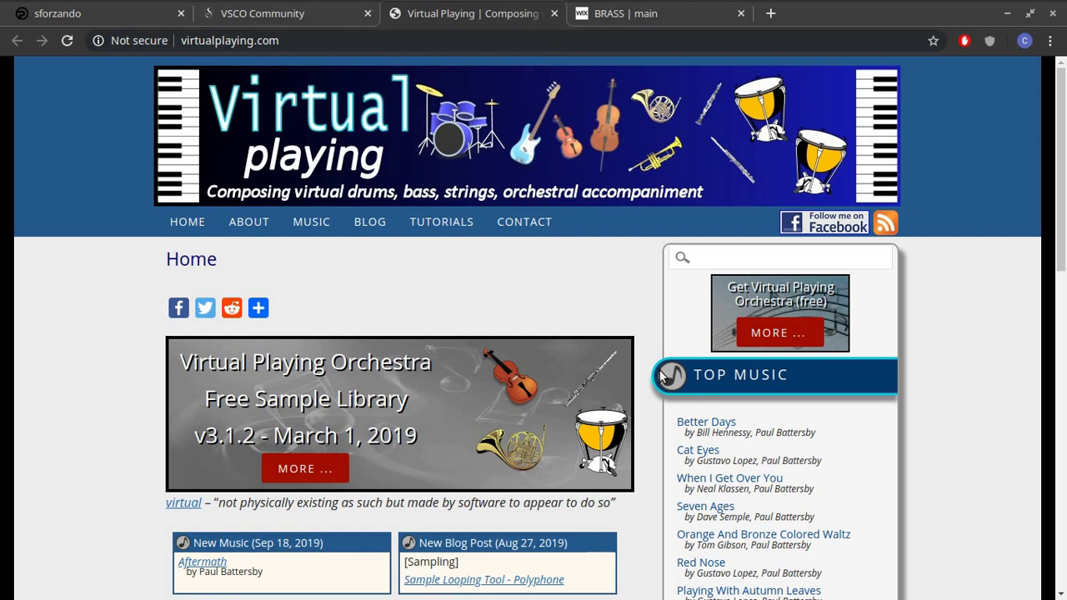
pyautogui.scroll(-2, 660, 377)
pyautogui.scroll(-8, 660, 371)
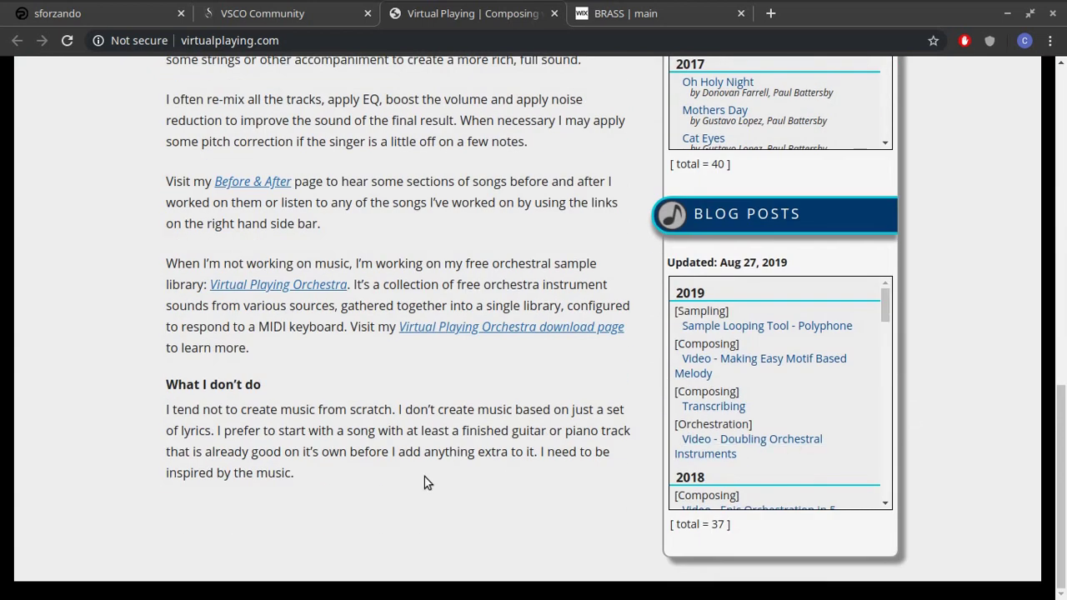
pyautogui.scroll(1, 425, 477)
pyautogui.click(490, 368)
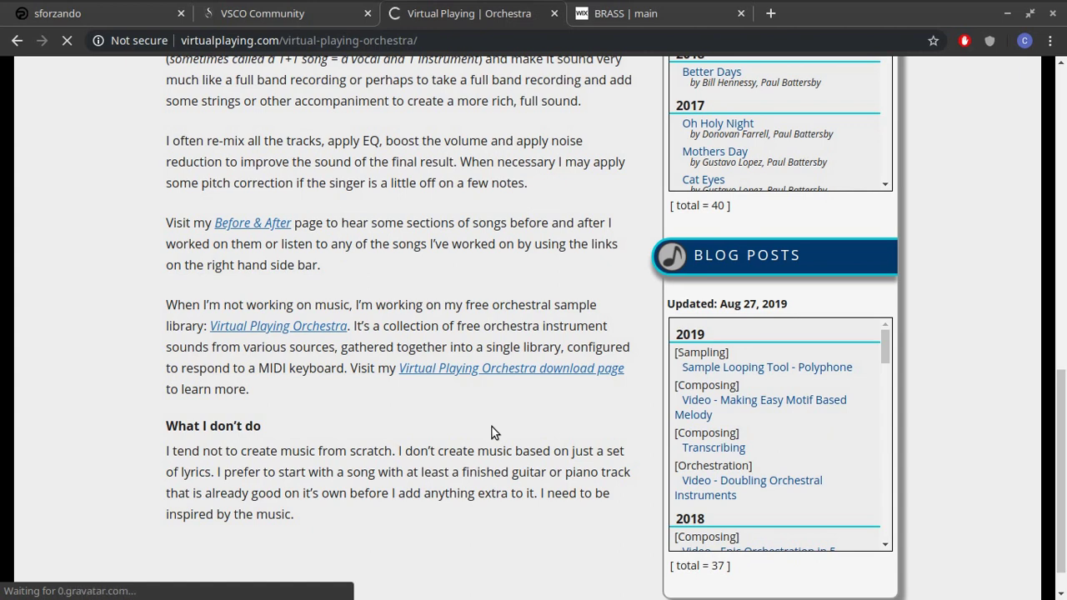
# - Read the Virtual Playing Orchestra page from the wave file and script downloads through features and requirements to the supported Sfz players and installation
pyautogui.scroll(-3, 596, 360)
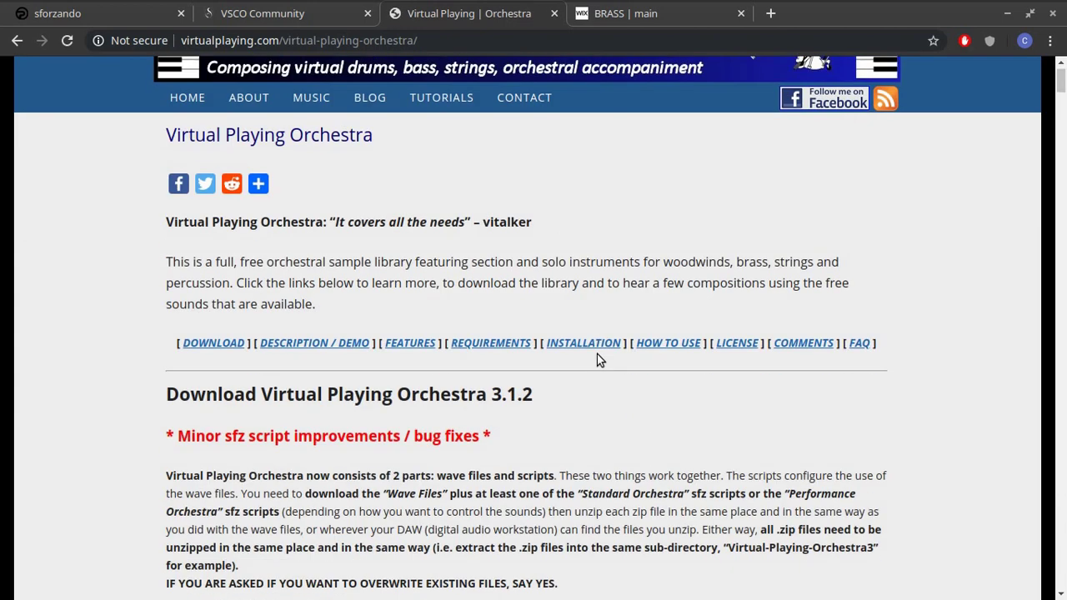
pyautogui.scroll(-1, 596, 359)
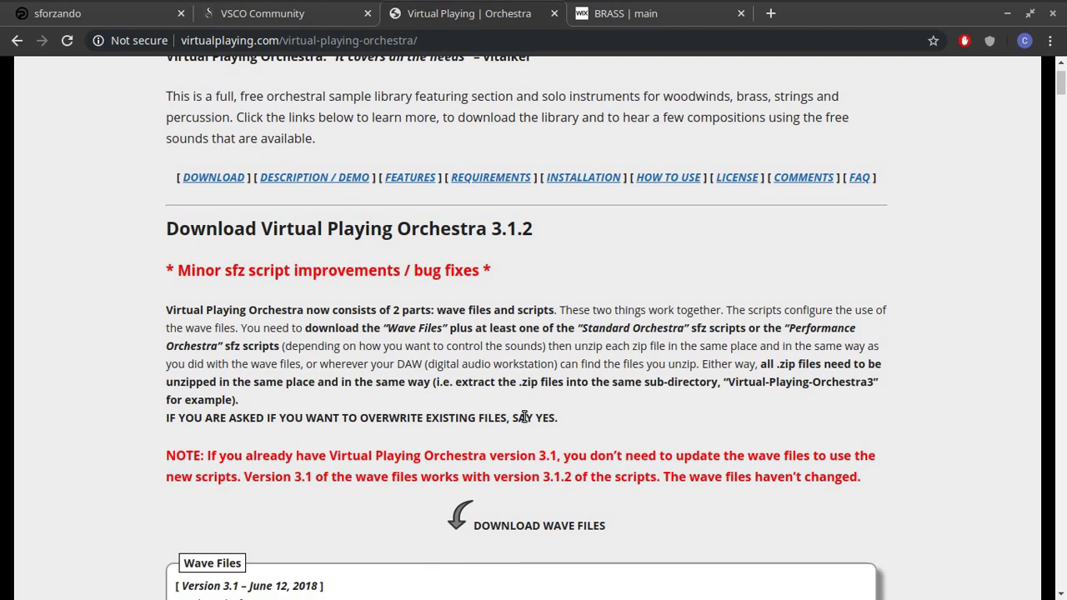
pyautogui.scroll(-5, 445, 400)
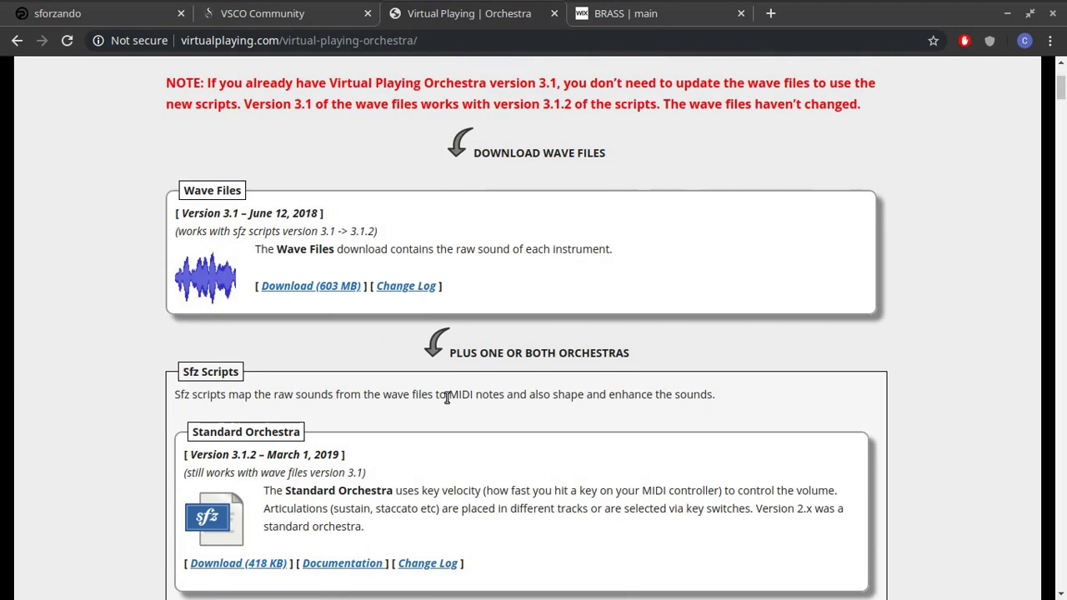
pyautogui.scroll(-6, 447, 398)
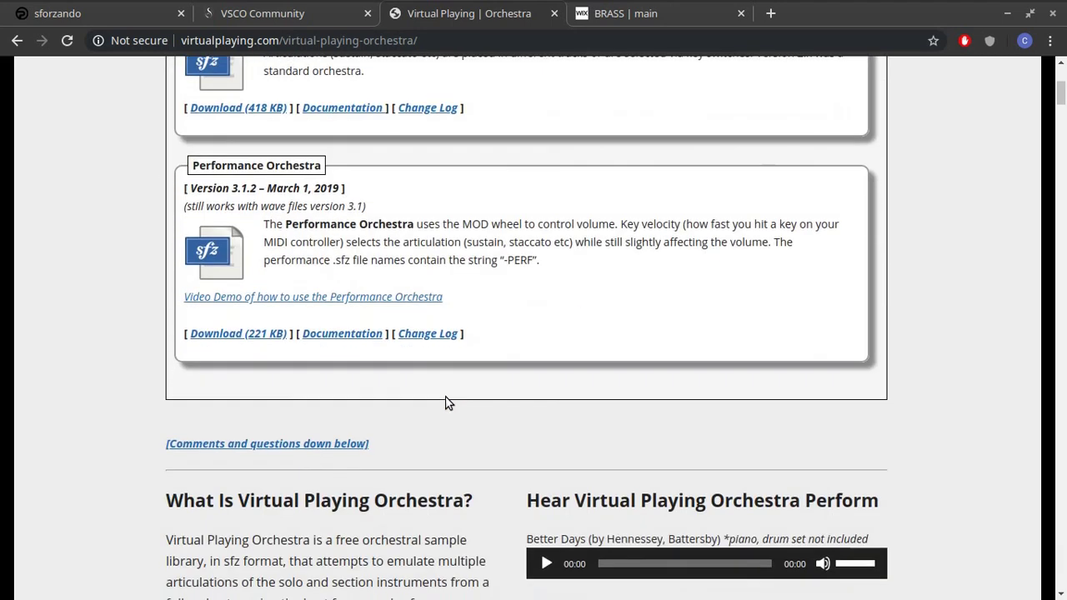
pyautogui.scroll(-10, 445, 396)
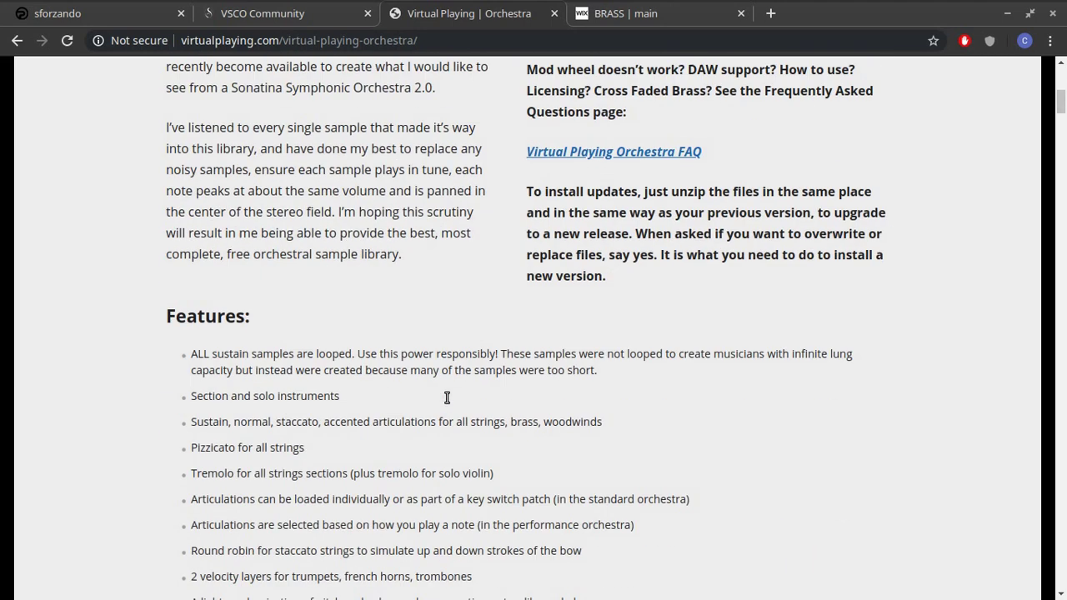
pyautogui.scroll(-6, 445, 395)
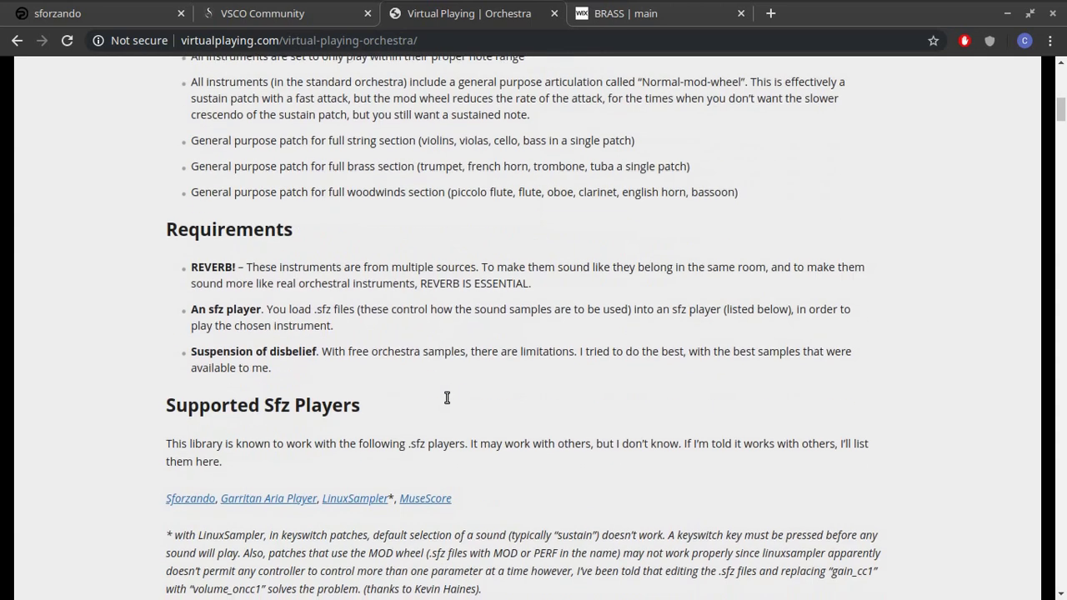
pyautogui.scroll(-1, 447, 397)
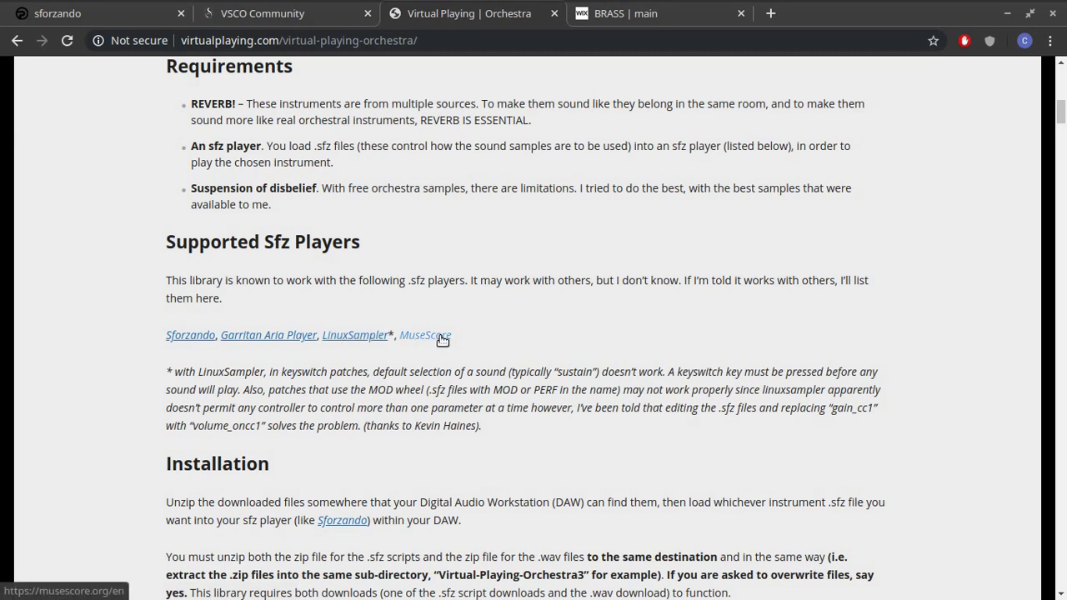
pyautogui.scroll(-2, 474, 321)
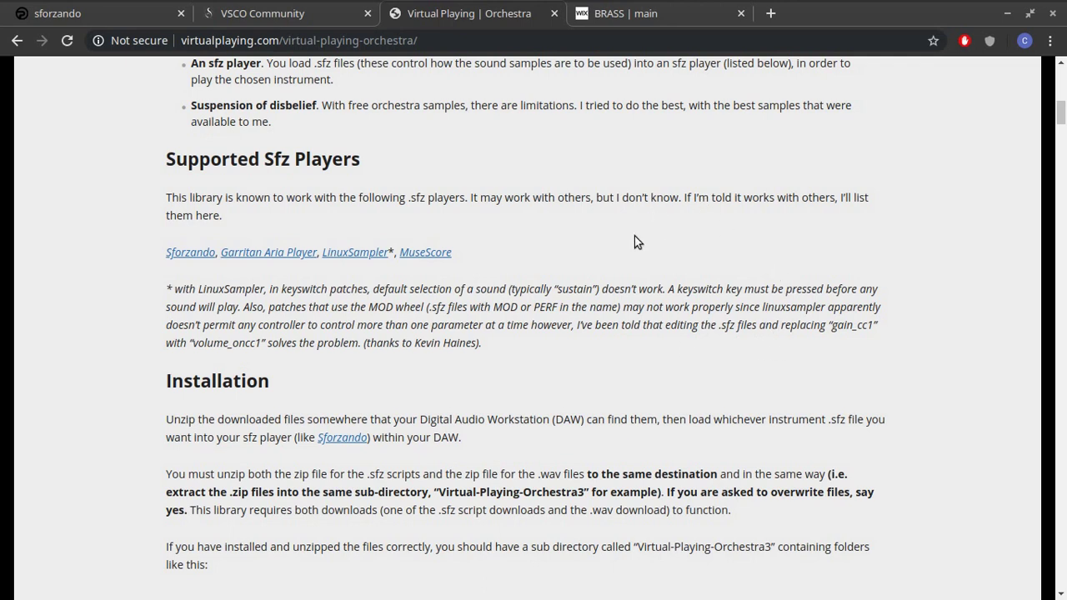
# - Switch from the browser to Carla, show the 1Trumpet plugin's sforzando interface, and close it again
pyautogui.click(1007, 14)
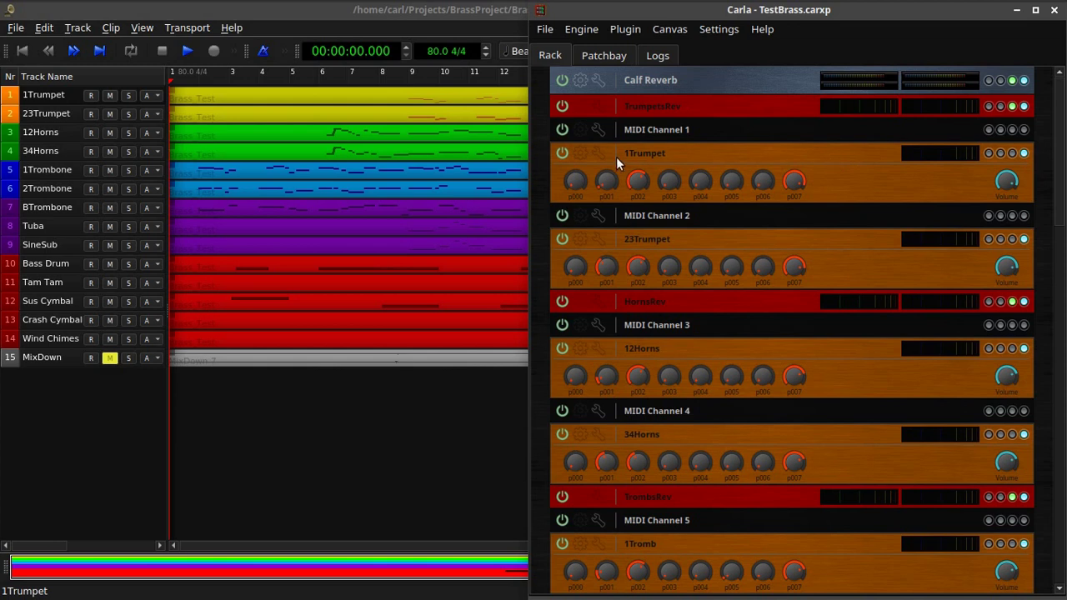
pyautogui.click(581, 156)
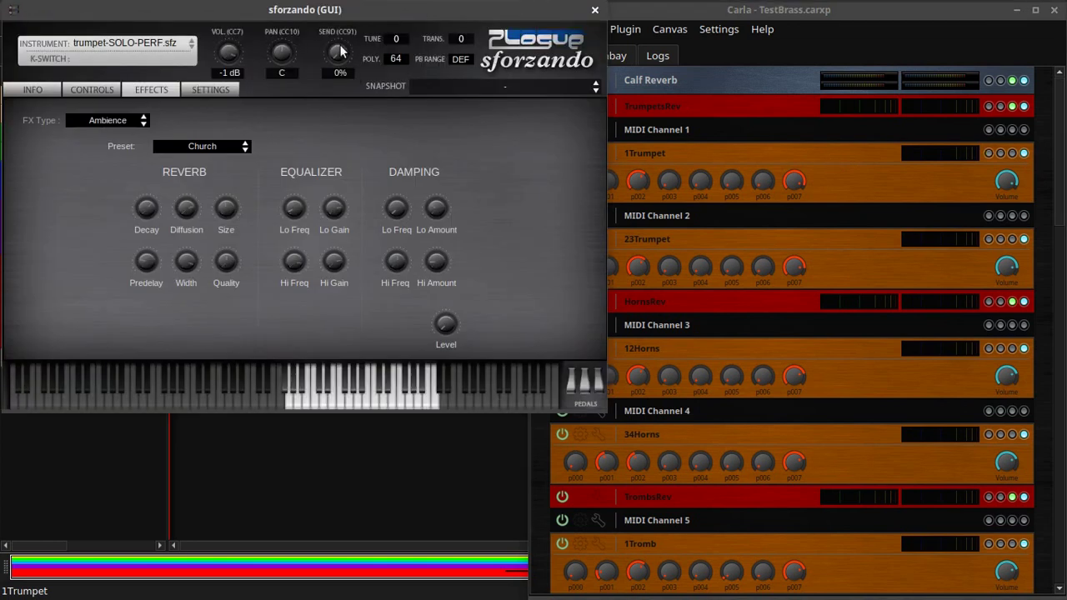
pyautogui.moveTo(340, 14); pyautogui.dragTo(533, 137)
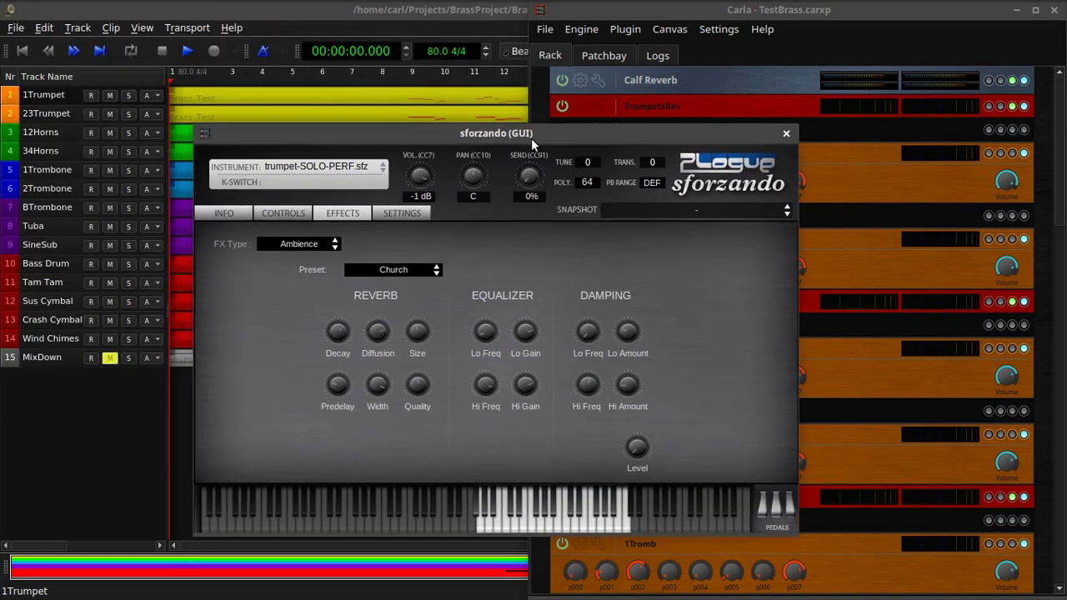
pyautogui.click(788, 134)
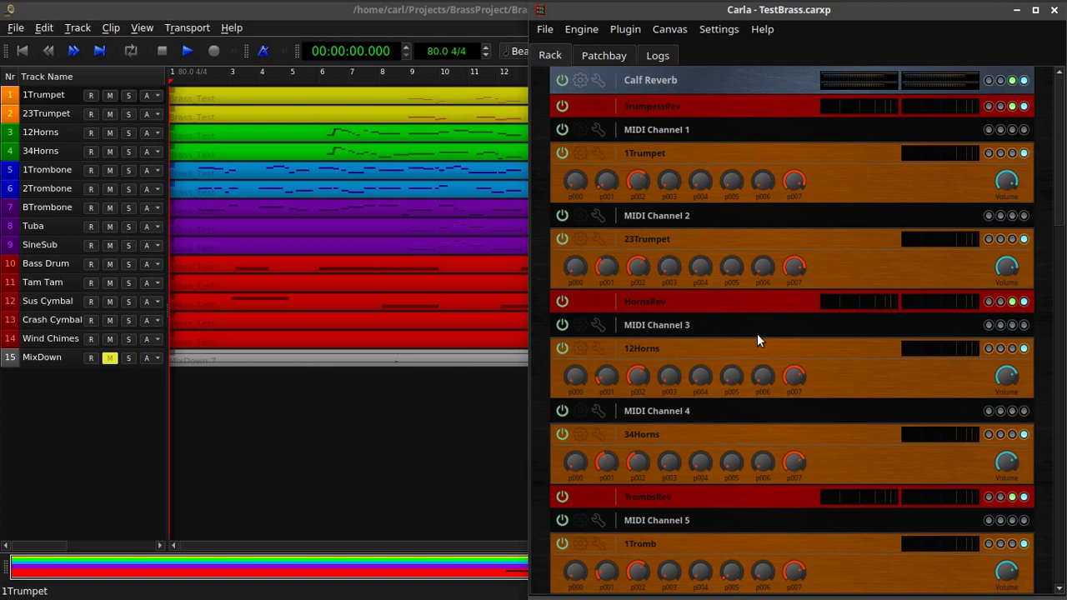
# - Examine the Carla rack from the trumpet instruments down through the percussion and mastering effects, ending back at the first plugin
pyautogui.scroll(-9, 813, 194)
pyautogui.scroll(-9, 813, 191)
pyautogui.scroll(5, 679, 188)
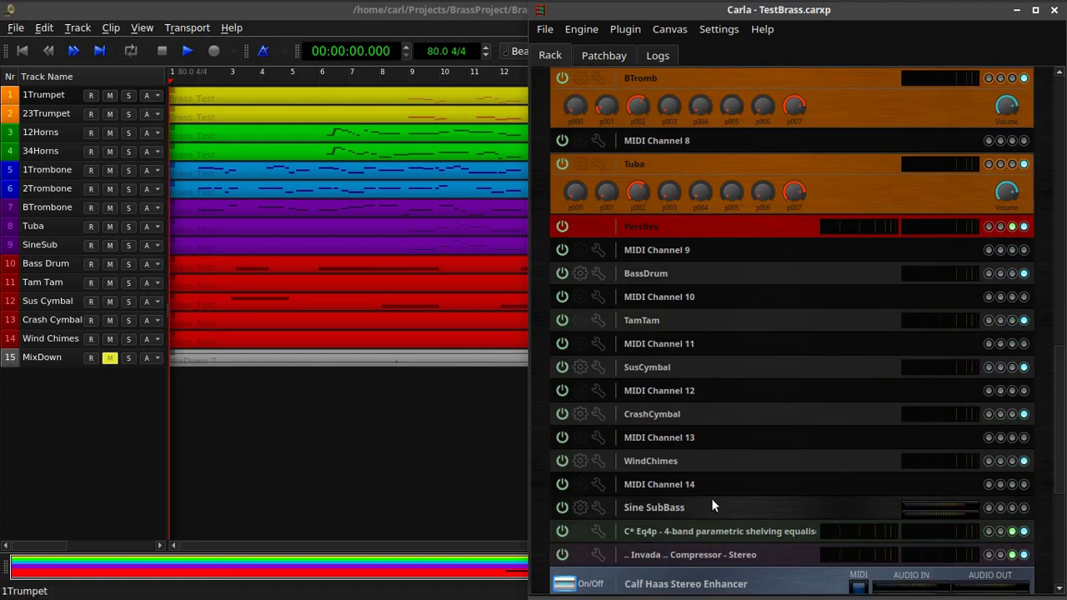
pyautogui.scroll(7, 707, 500)
pyautogui.scroll(7, 714, 496)
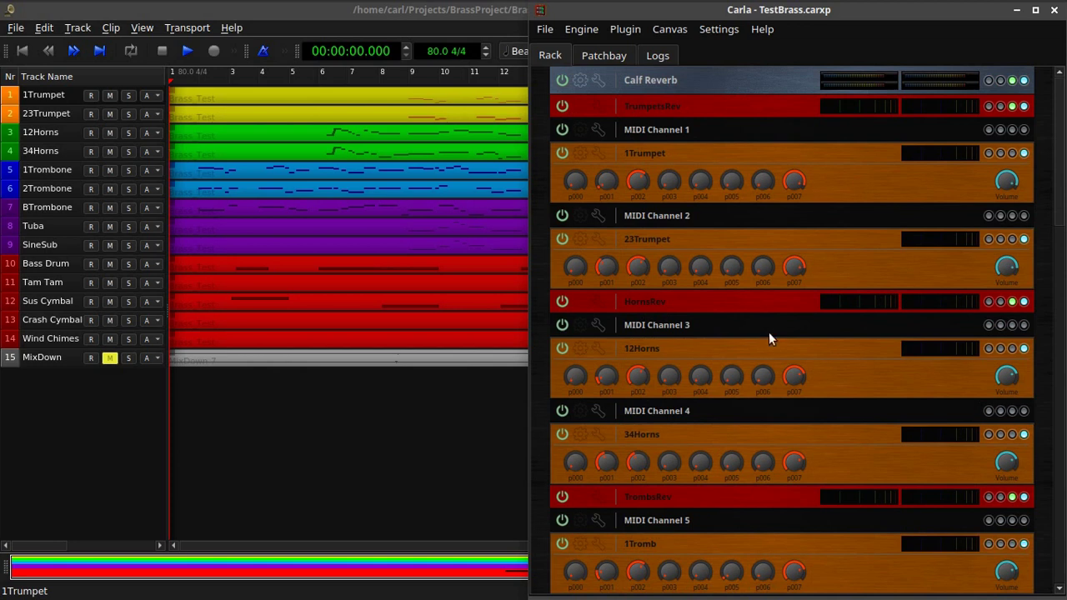
pyautogui.scroll(-15, 819, 181)
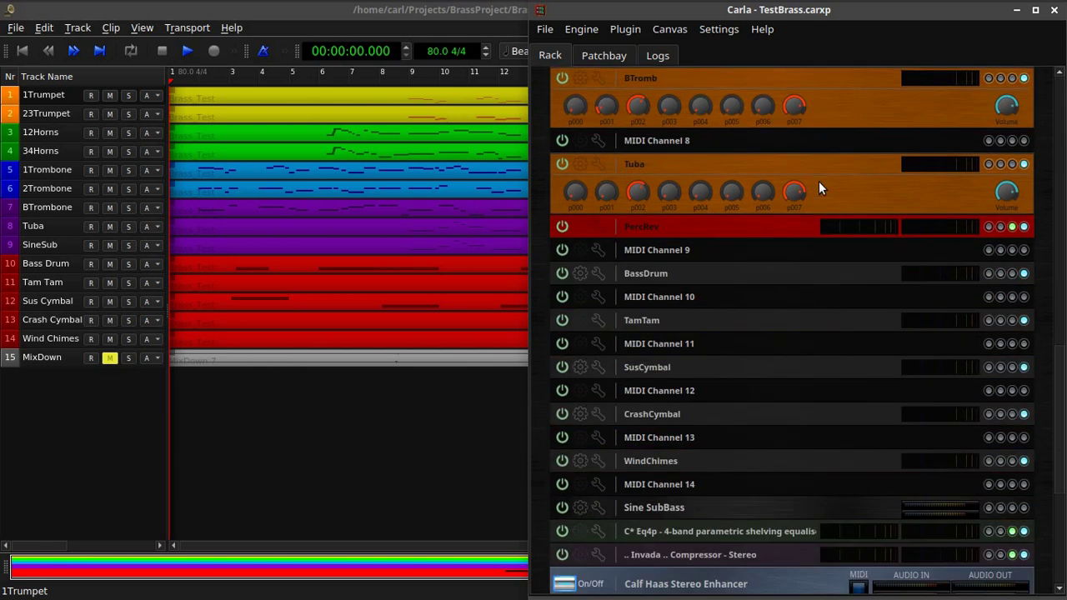
pyautogui.scroll(3, 818, 188)
pyautogui.scroll(12, 839, 350)
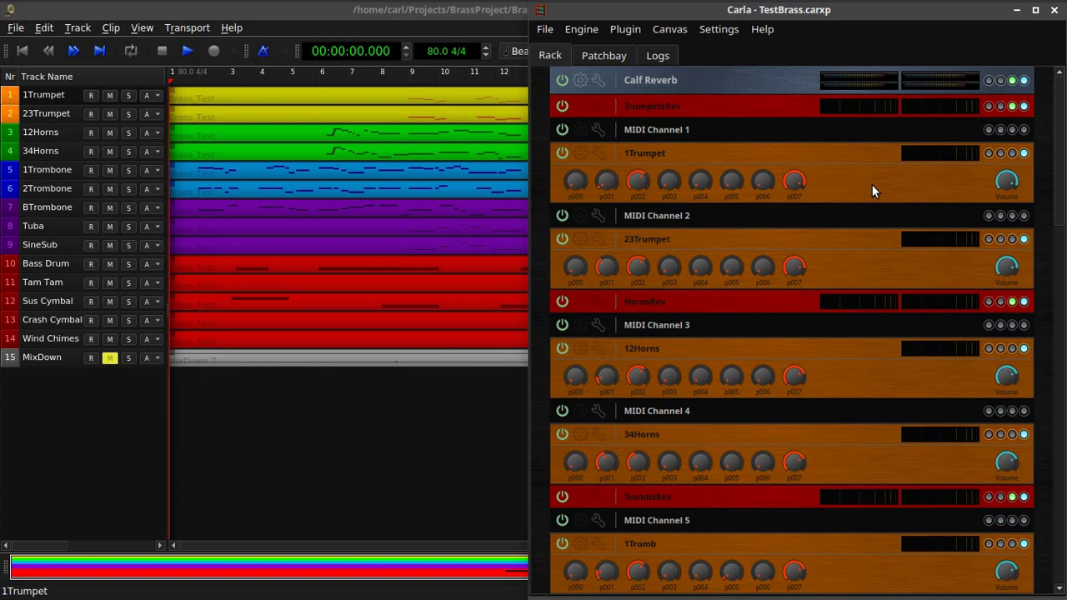
# - Switch to Qtractor, select the two horn tracks in turn, and view the 34Horns clip's notes around bar 7 in the MIDI editor
pyautogui.click(60, 136)
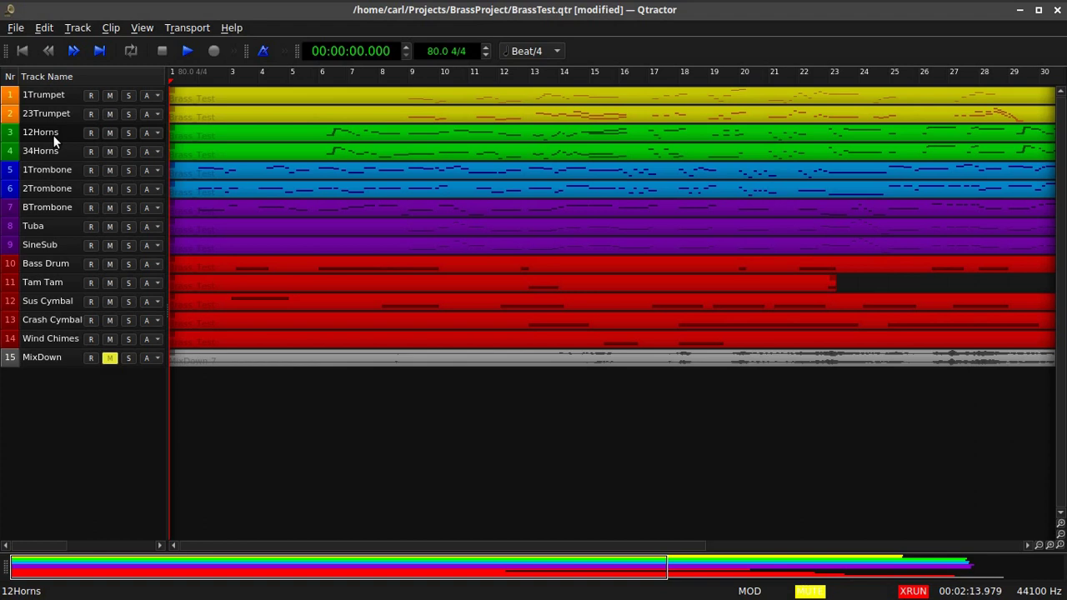
pyautogui.click(40, 155)
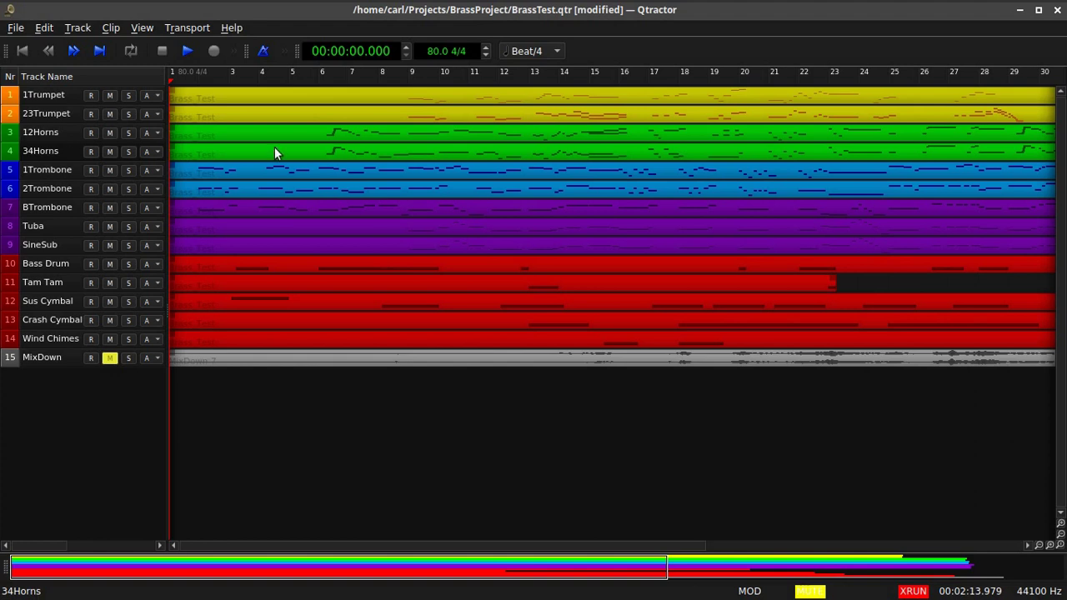
pyautogui.moveTo(287, 140)
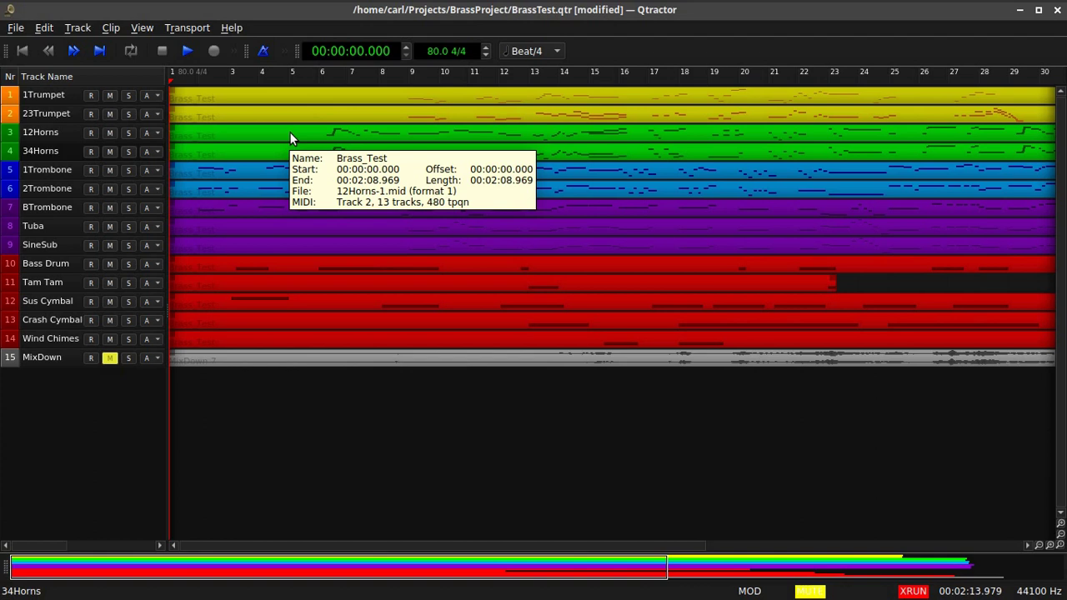
pyautogui.doubleClick(294, 147)
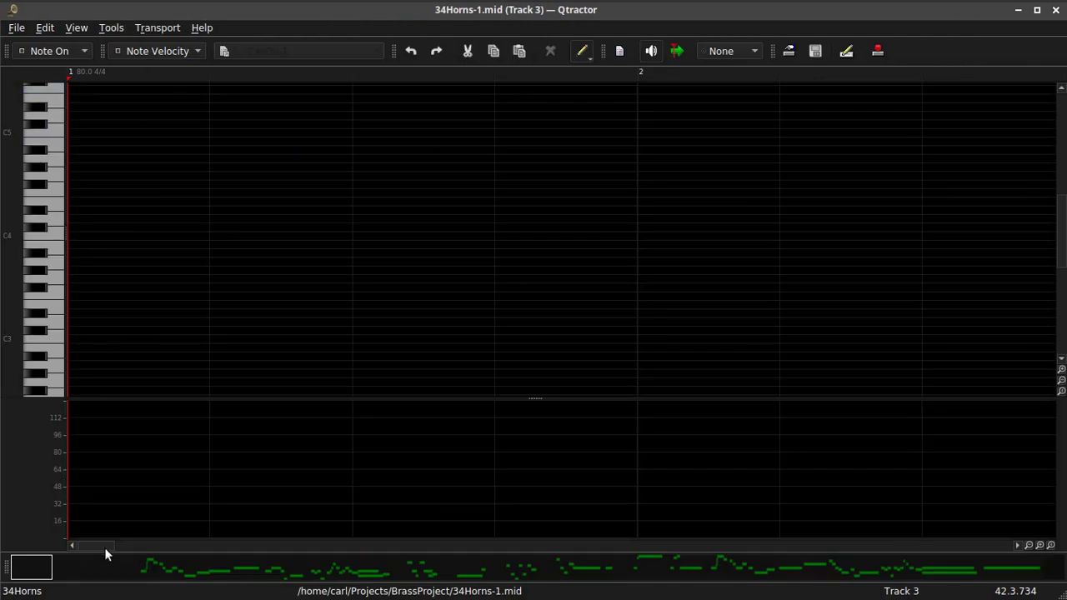
pyautogui.moveTo(104, 543); pyautogui.dragTo(214, 535)
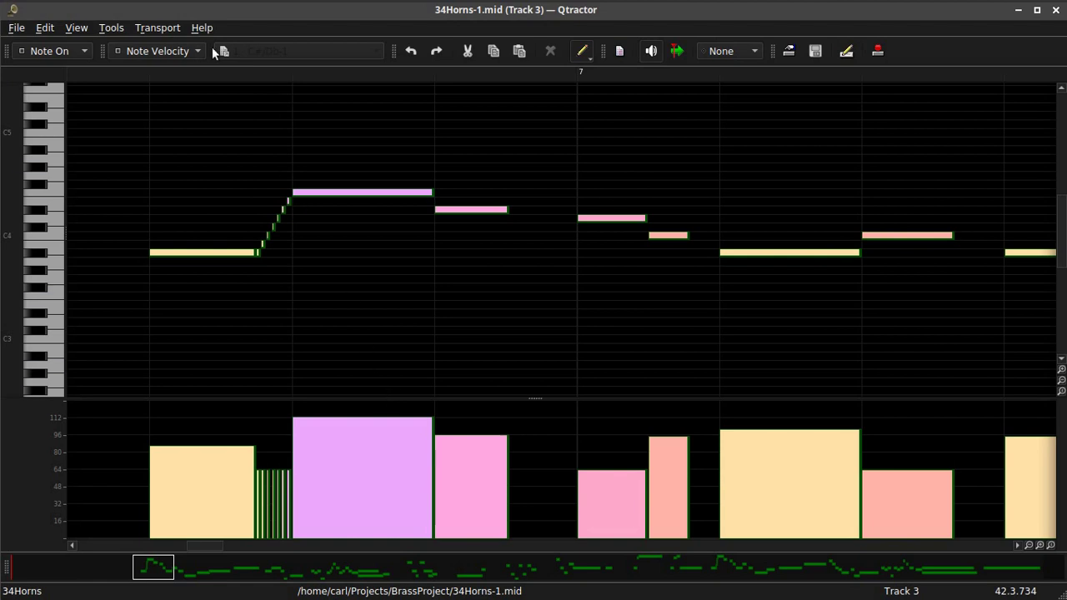
# - Display the 34Horns clip's Modulation Wheel controller values in place of note velocity, examine the curve, and close the MIDI editor
pyautogui.click(157, 51)
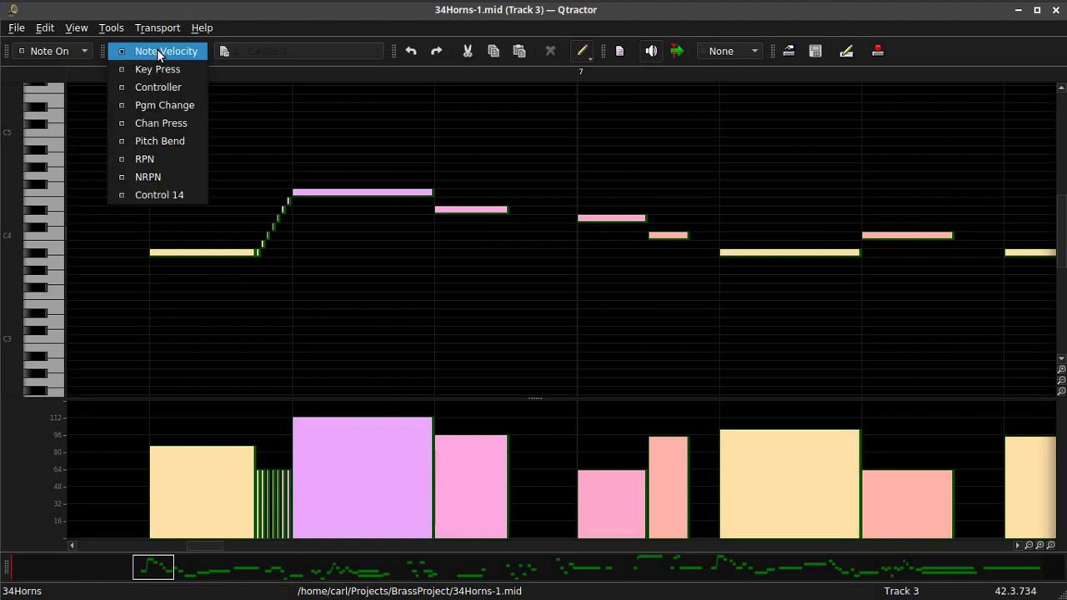
pyautogui.click(174, 90)
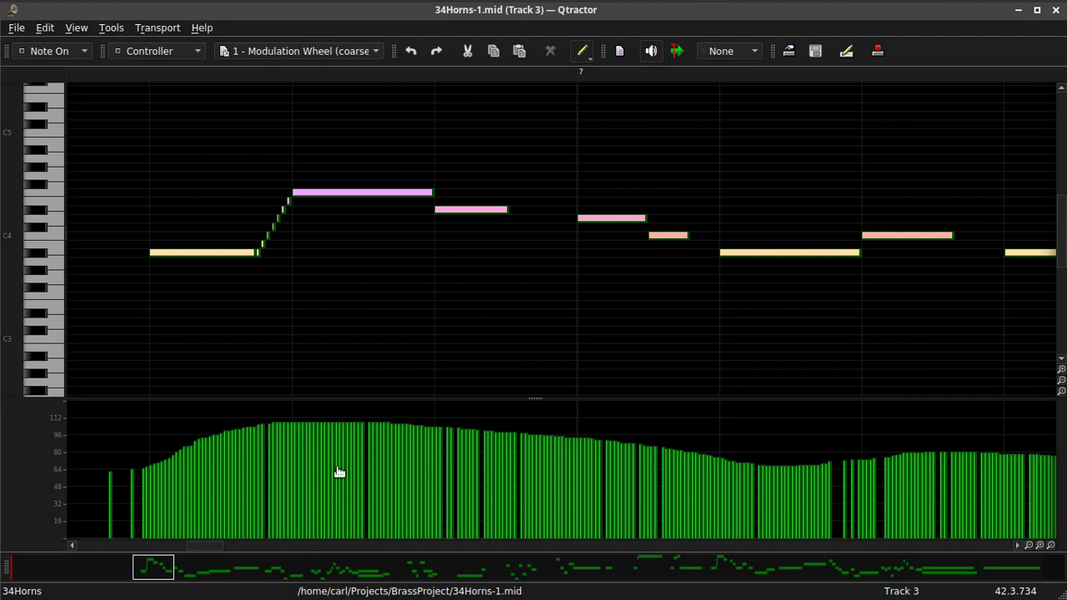
pyautogui.moveTo(303, 508)
pyautogui.click(1056, 10)
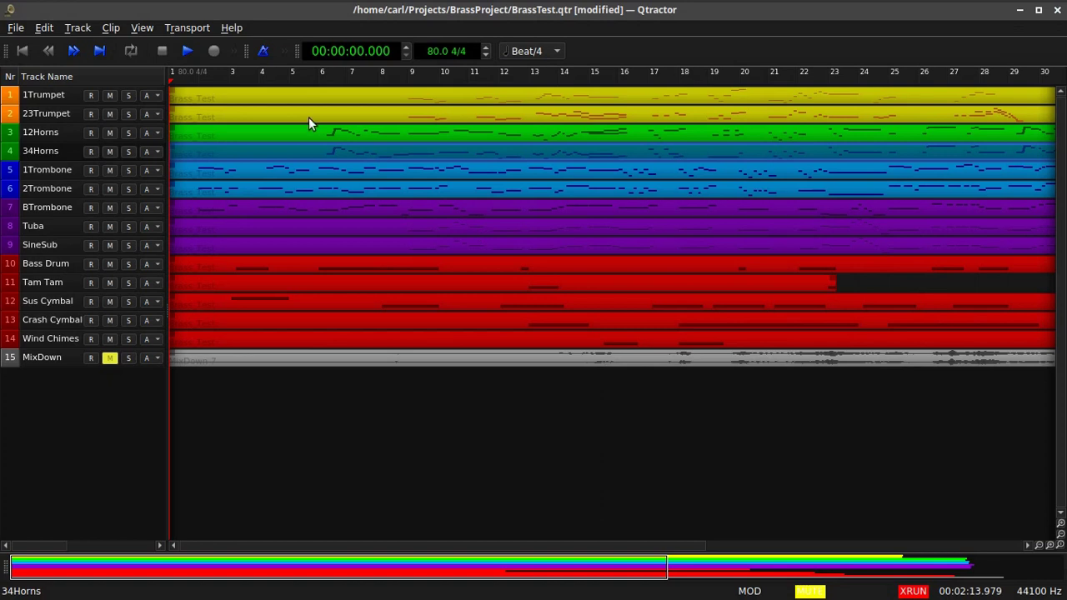
# - Play the brass arrangement from 00:00:29.812 through to its ending, and return to its early bars
pyautogui.click(477, 69)
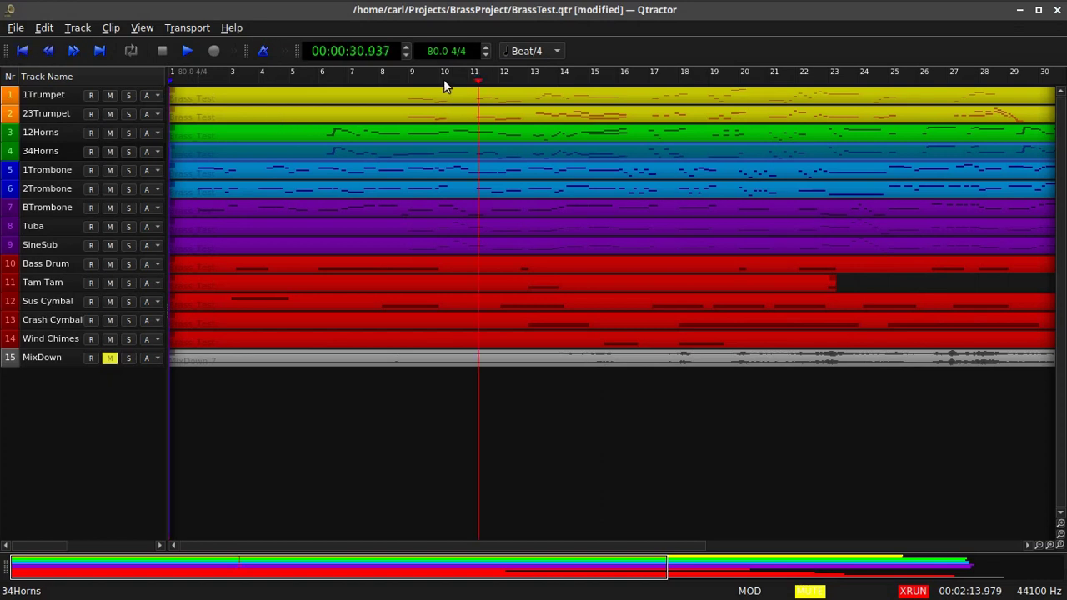
pyautogui.click(467, 73)
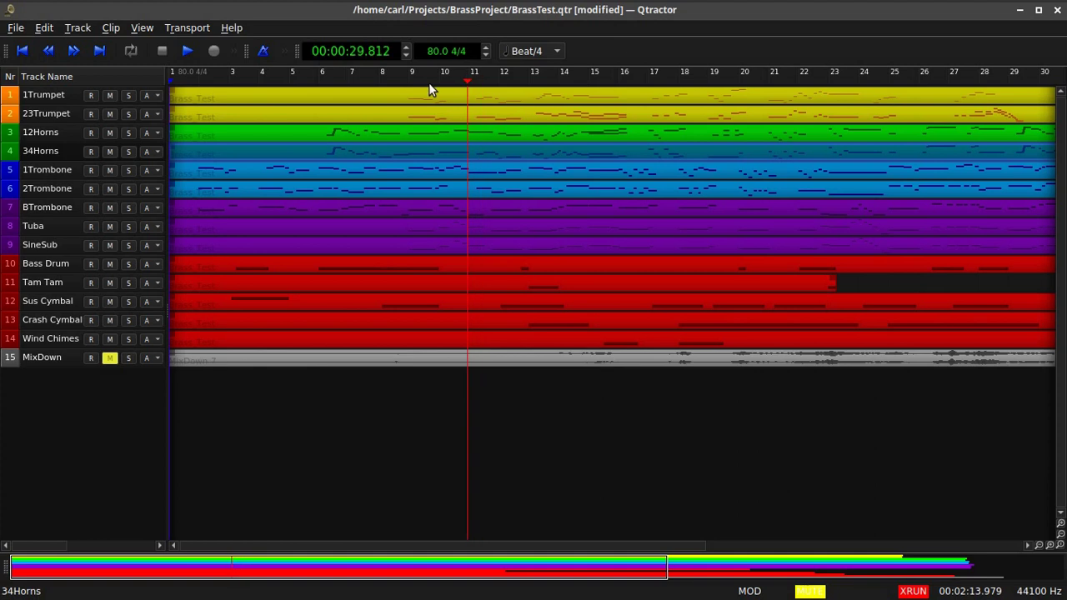
pyautogui.click(190, 52)
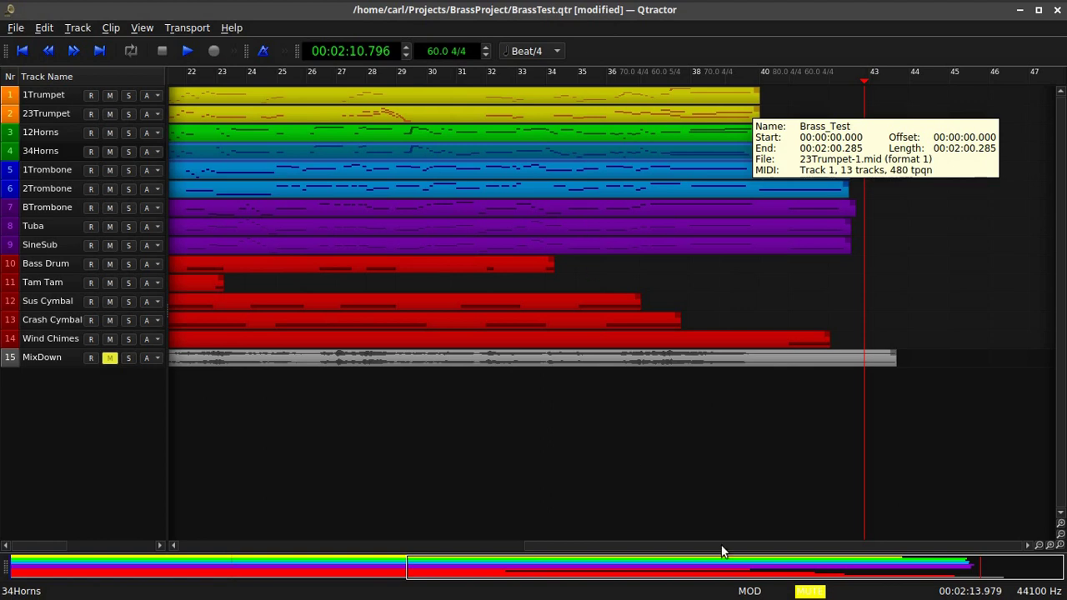
pyautogui.moveTo(716, 546); pyautogui.dragTo(397, 540)
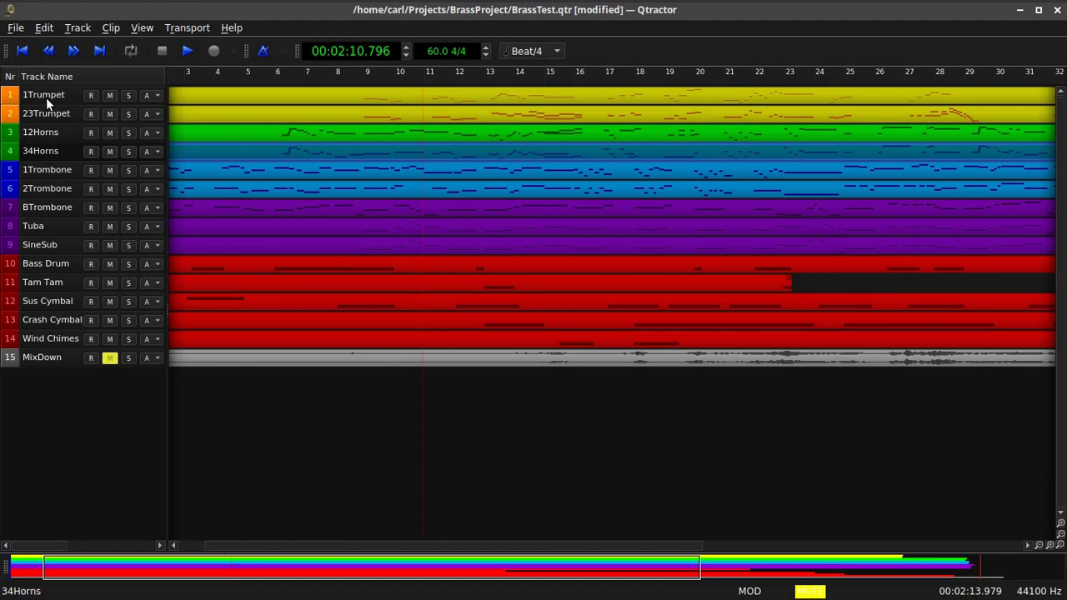
# - Select the 1Trumpet and 23Trumpet tracks in turn to examine their parts, and return to the start of the timeline
pyautogui.click(48, 96)
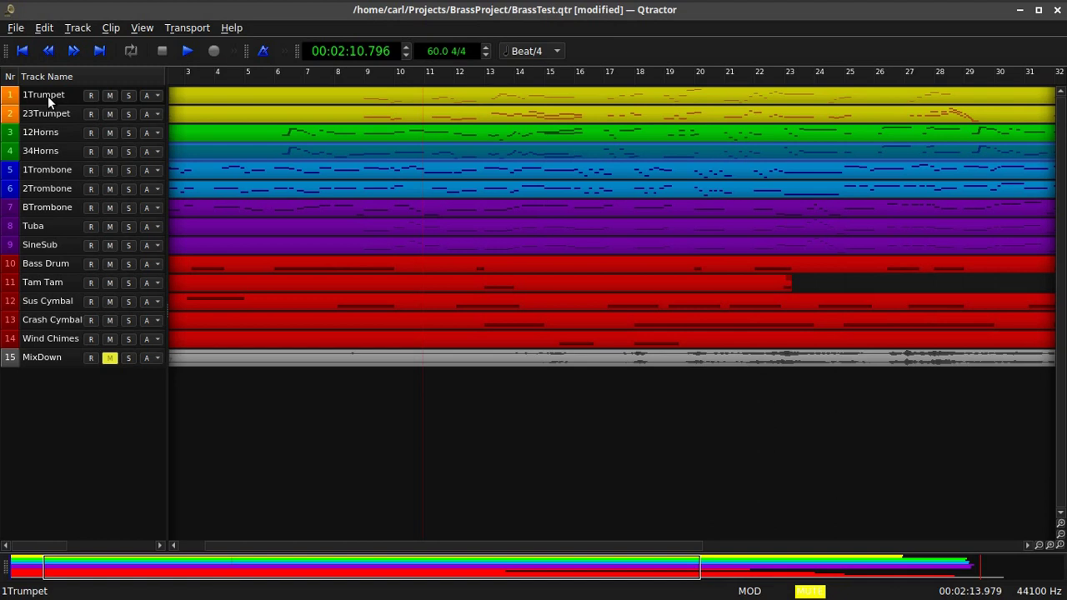
pyautogui.click(42, 114)
pyautogui.moveTo(235, 135)
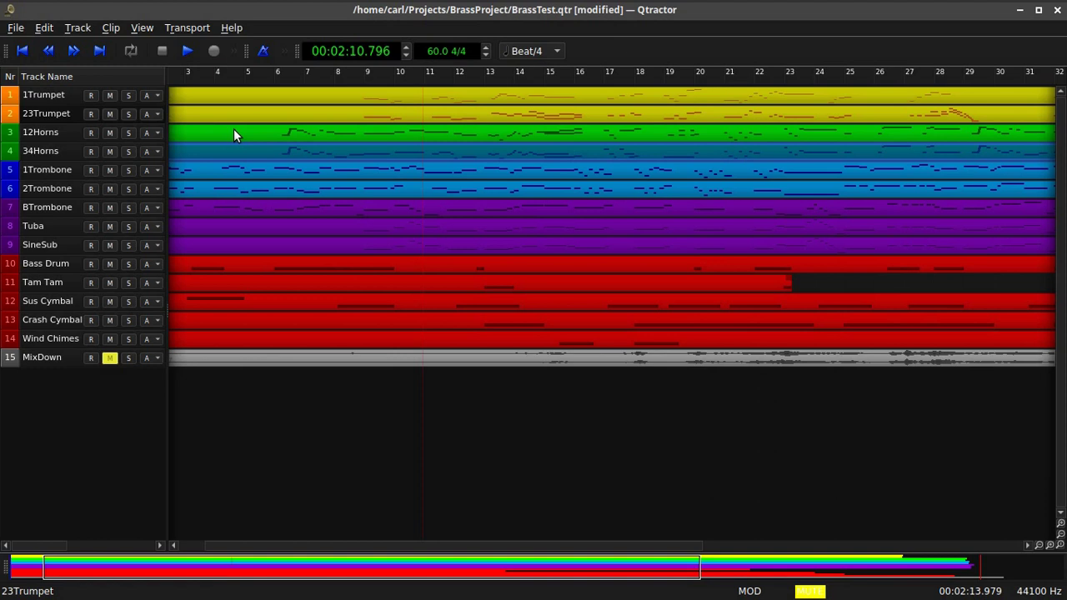
pyautogui.click(62, 95)
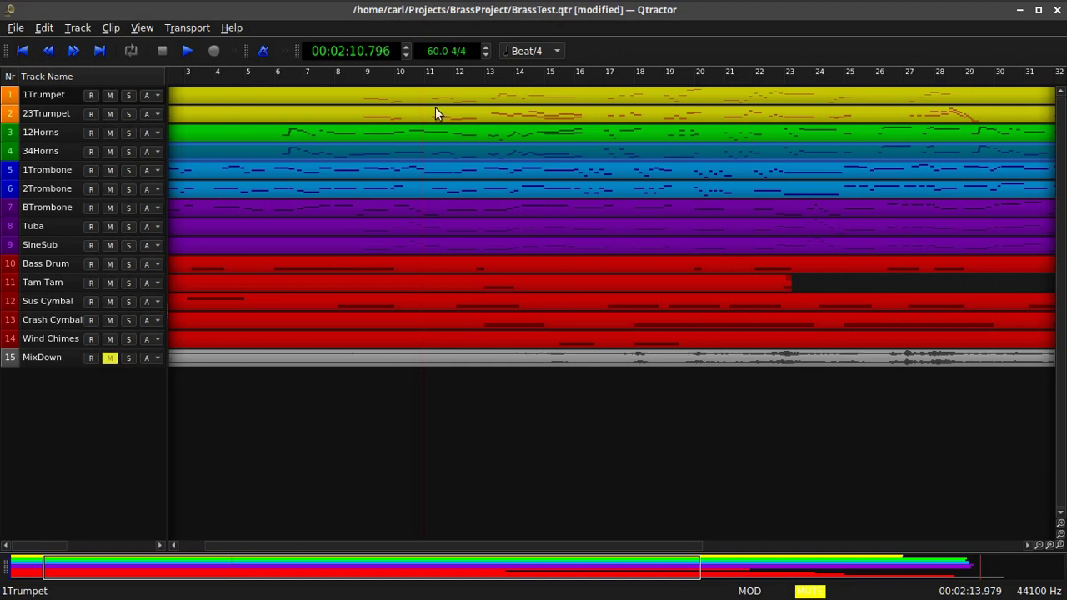
pyautogui.moveTo(449, 97)
pyautogui.moveTo(502, 558); pyautogui.dragTo(457, 558)
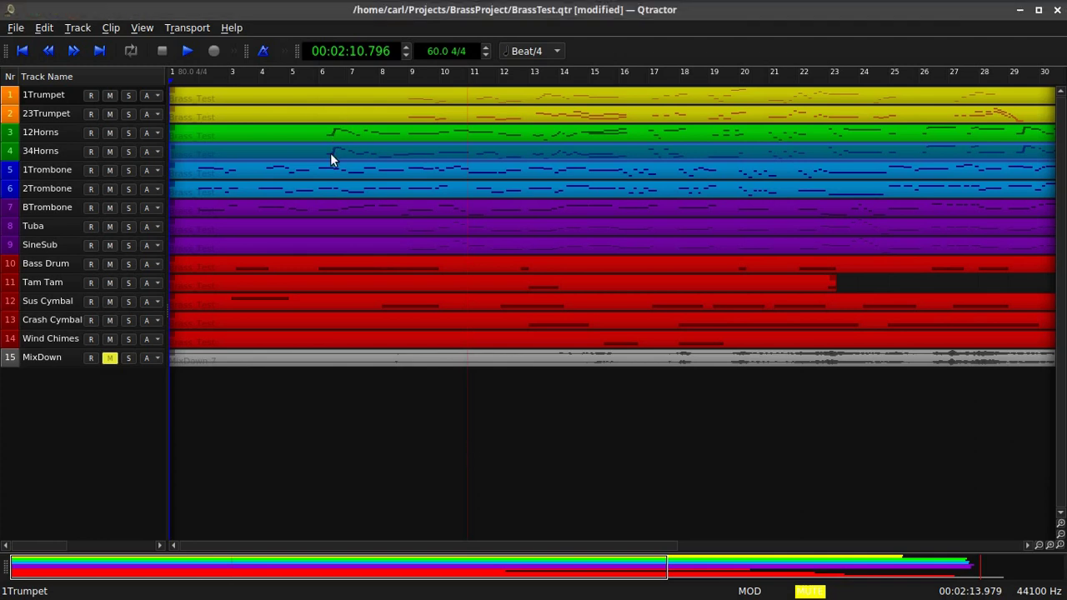
pyautogui.moveTo(463, 140)
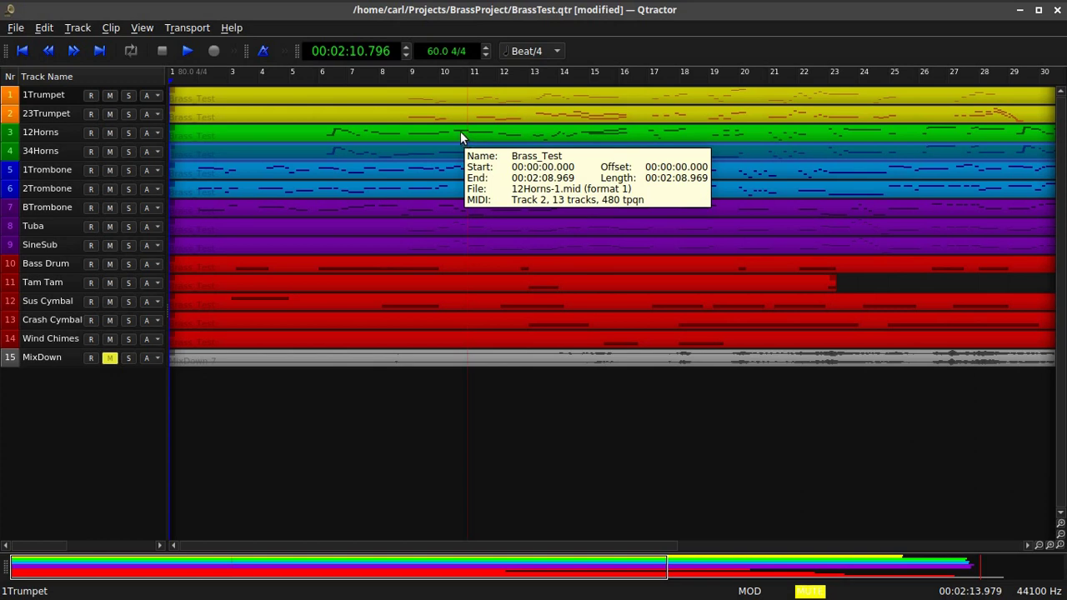
pyautogui.moveTo(599, 105)
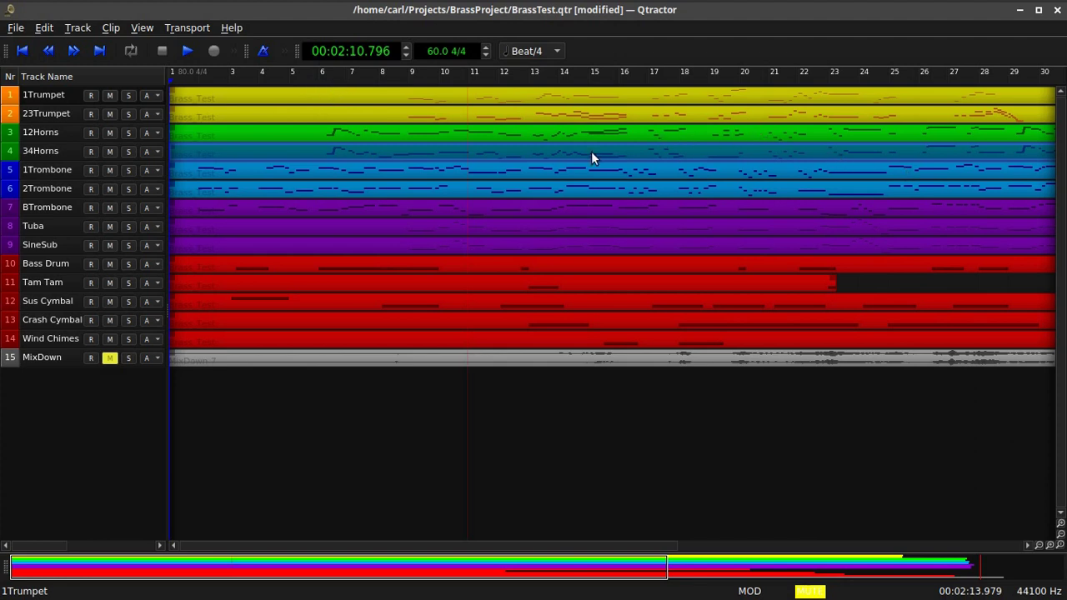
pyautogui.moveTo(551, 98)
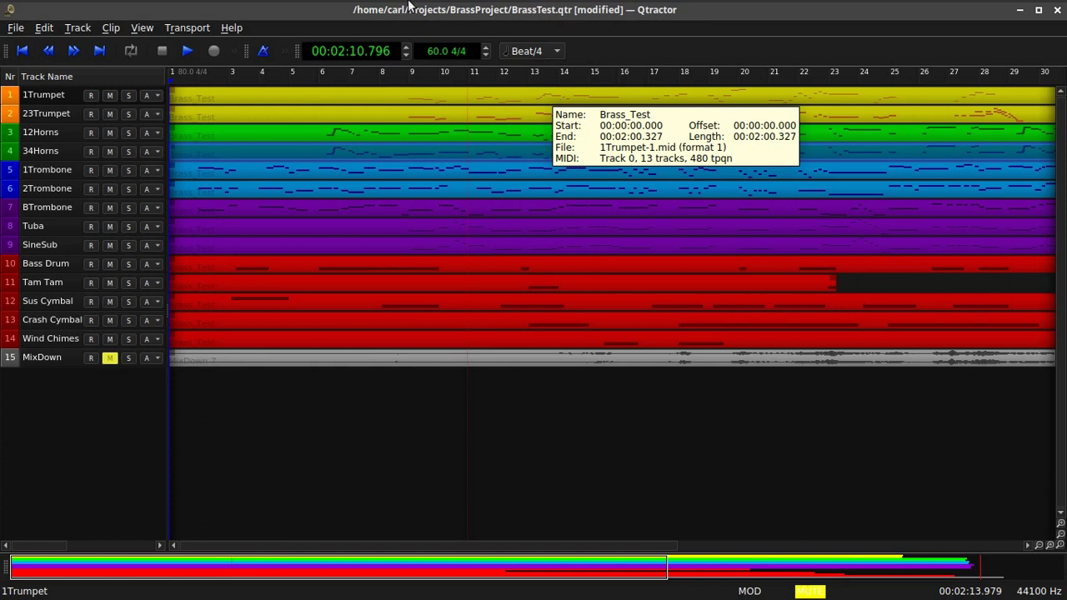
# - Switch to Carla, examine the TrumpetsRev reverb's plugin information and parameter values, and collapse its rack slot again
pyautogui.moveTo(429, 4)
pyautogui.click(73, 10)
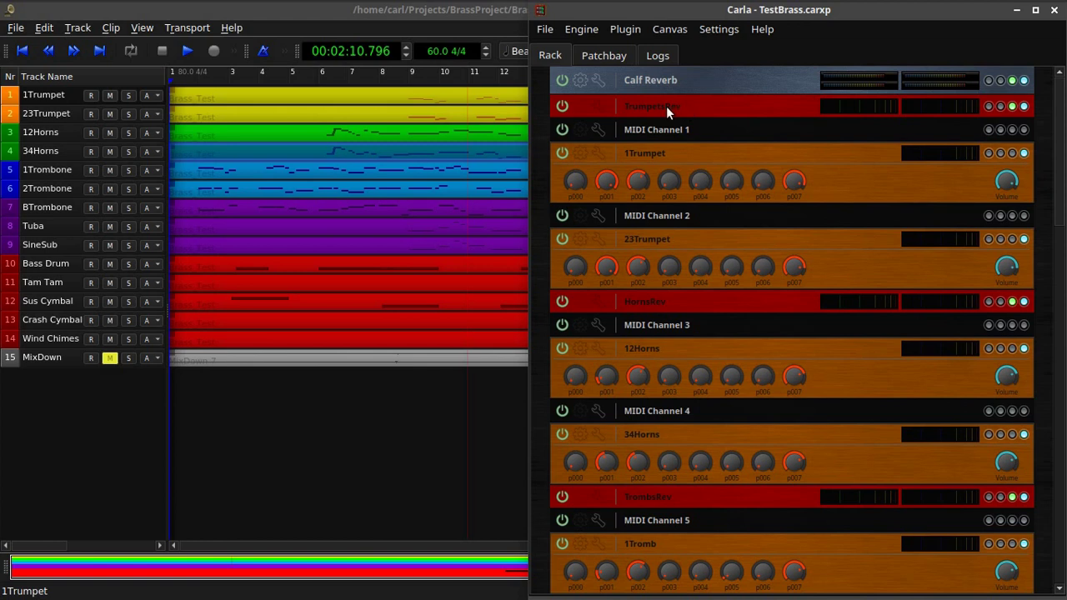
pyautogui.doubleClick(700, 107)
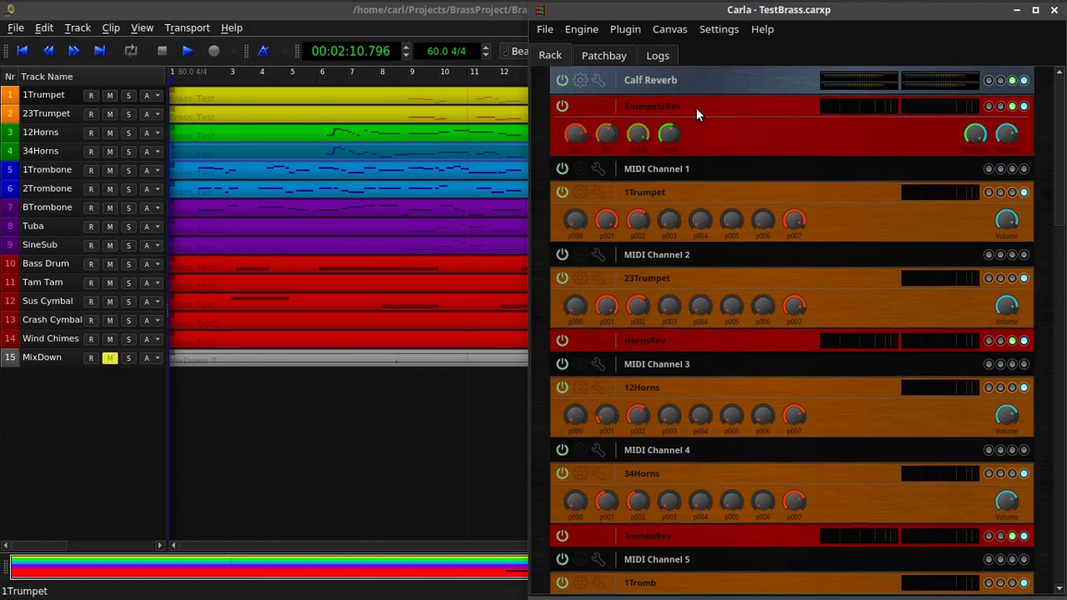
pyautogui.click(599, 106)
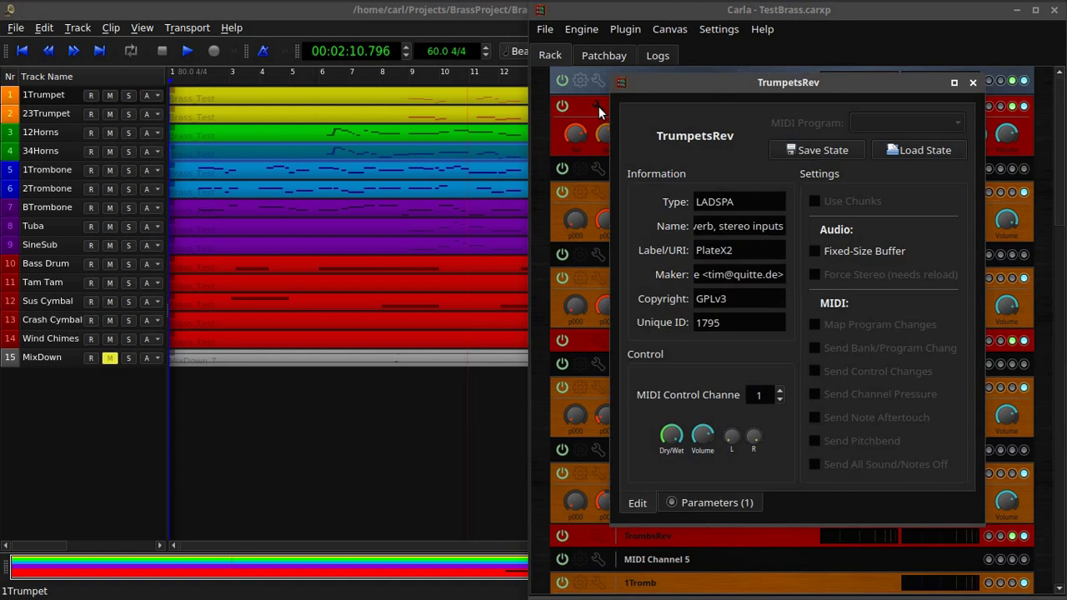
pyautogui.click(727, 505)
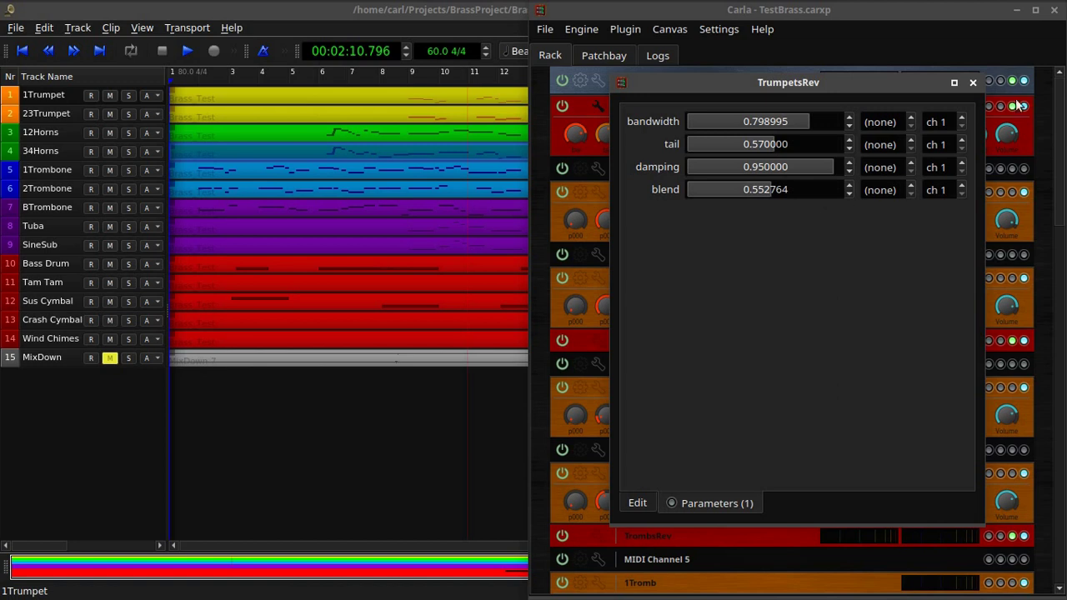
pyautogui.click(973, 83)
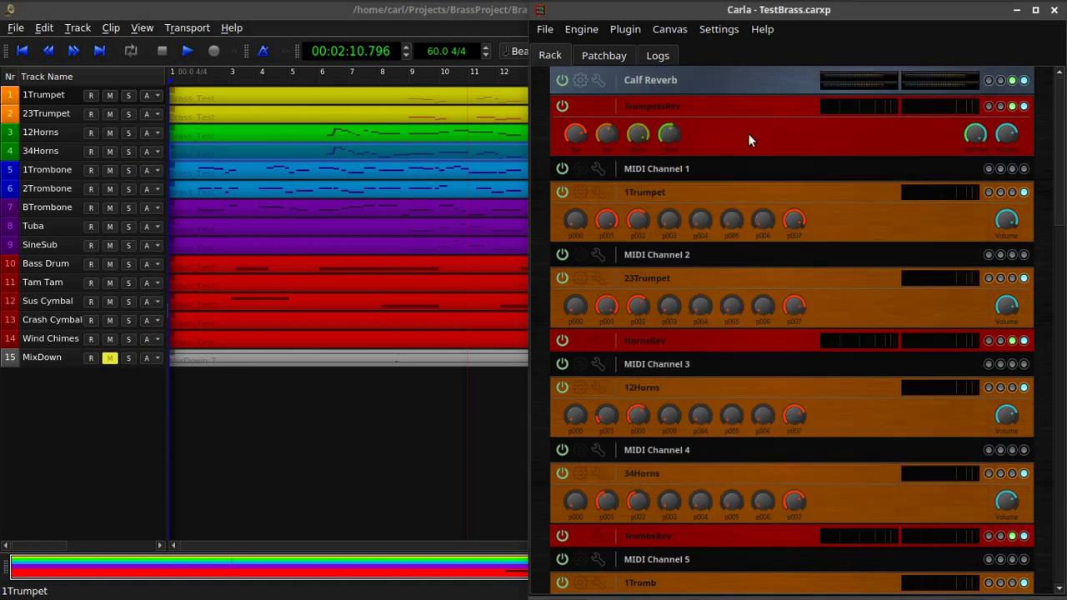
pyautogui.doubleClick(729, 107)
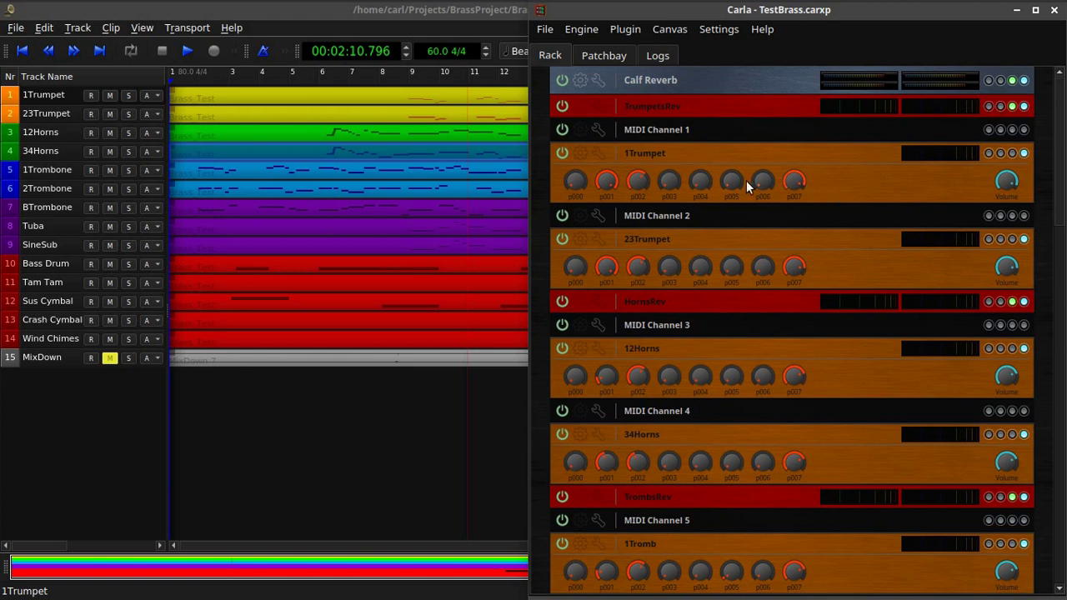
# - Switch to Qtractor, examine the track levels in the Mixer, and close it
pyautogui.click(344, 21)
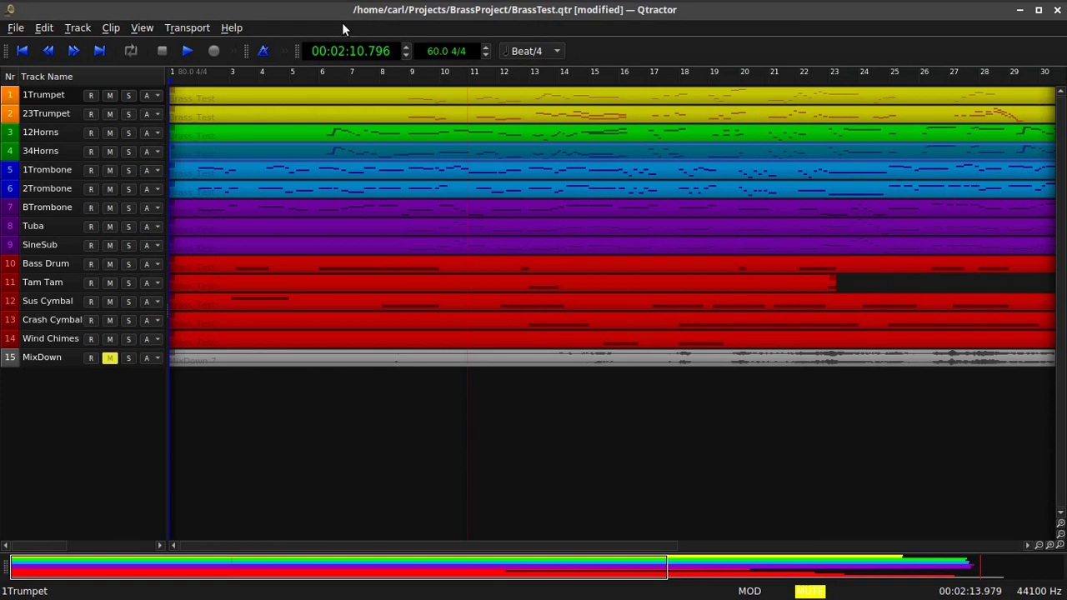
pyautogui.press('F9')
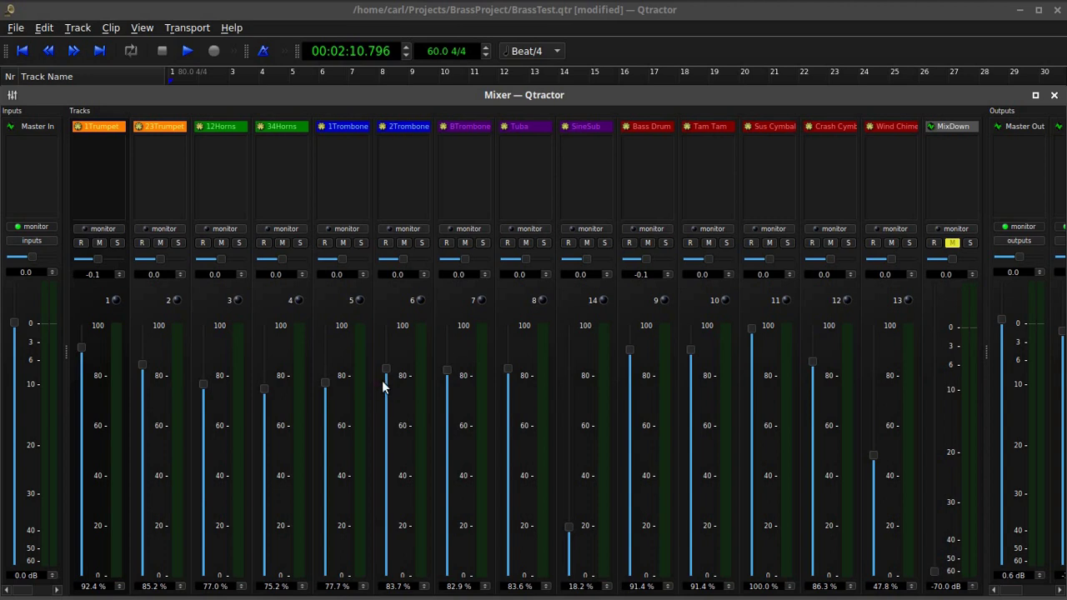
pyautogui.moveTo(384, 381)
pyautogui.click(1051, 97)
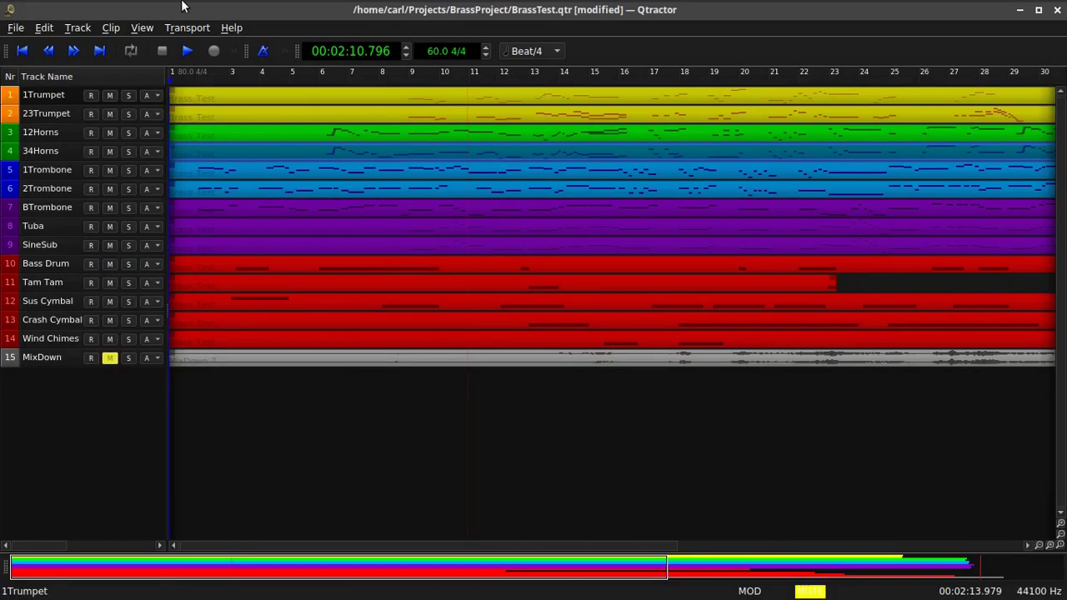
# - Switch to Carla, maximize its window, and view the patchbay's routing from the MIDI channels through the reverbs to the audio output
pyautogui.moveTo(129, 9)
pyautogui.click(74, 9)
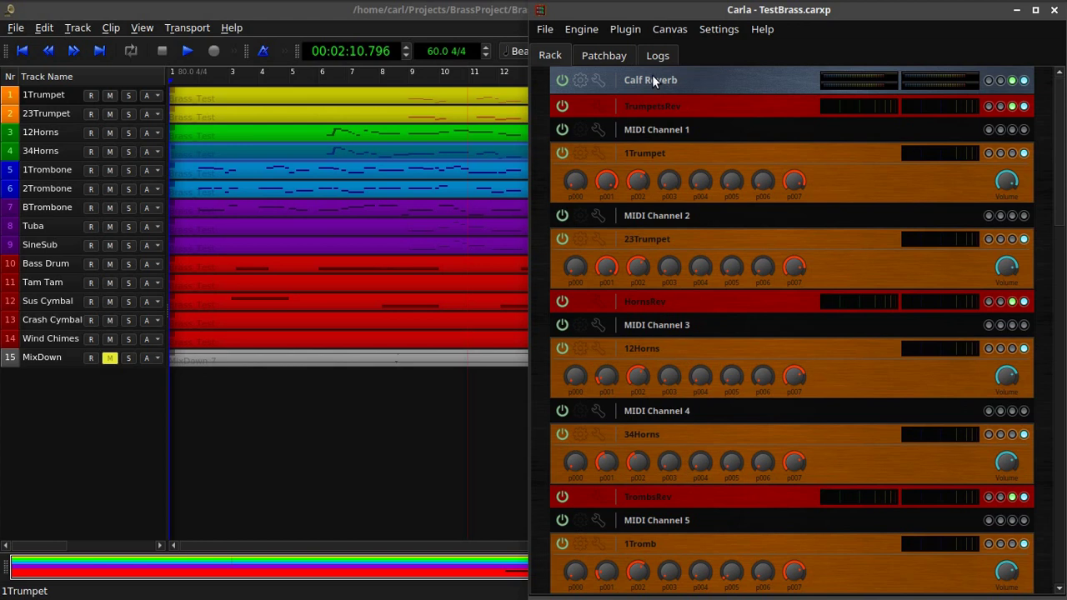
pyautogui.click(607, 55)
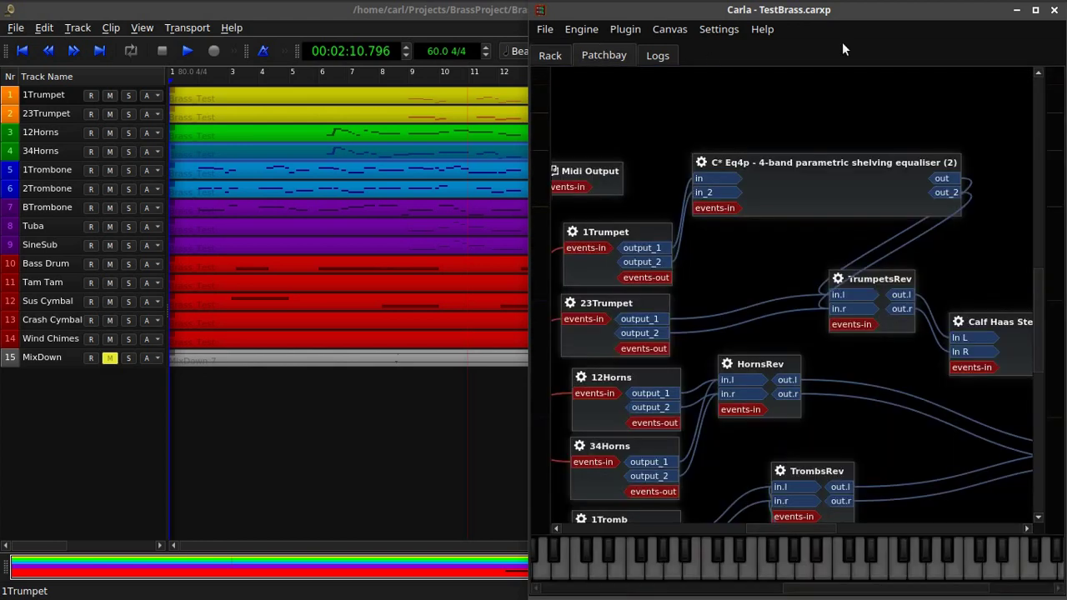
pyautogui.click(1035, 10)
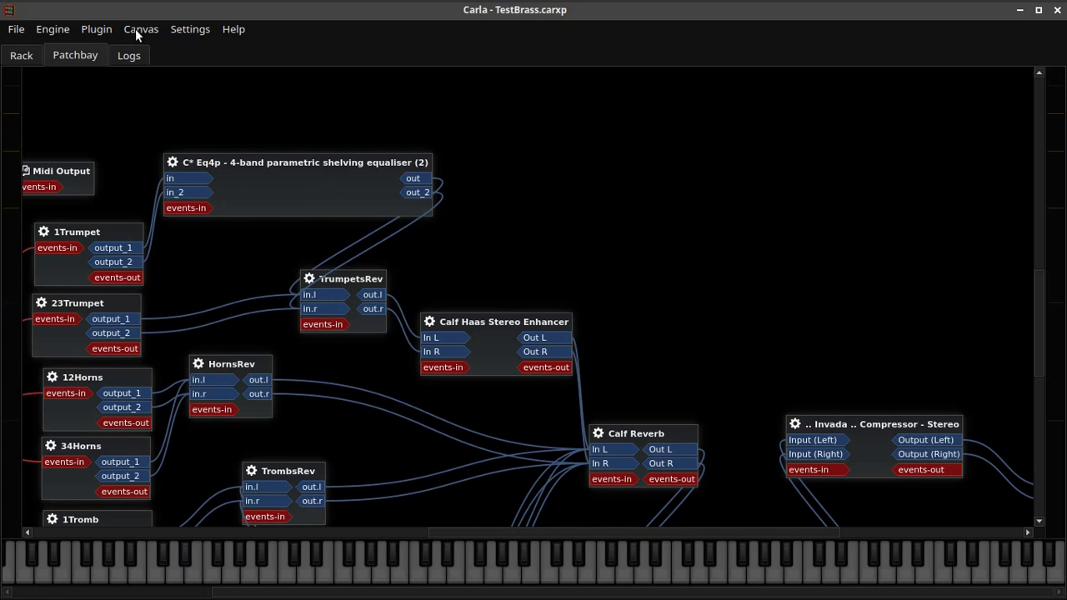
pyautogui.hotkey('ctrl', '-')
pyautogui.hotkey('ctrl', '-')
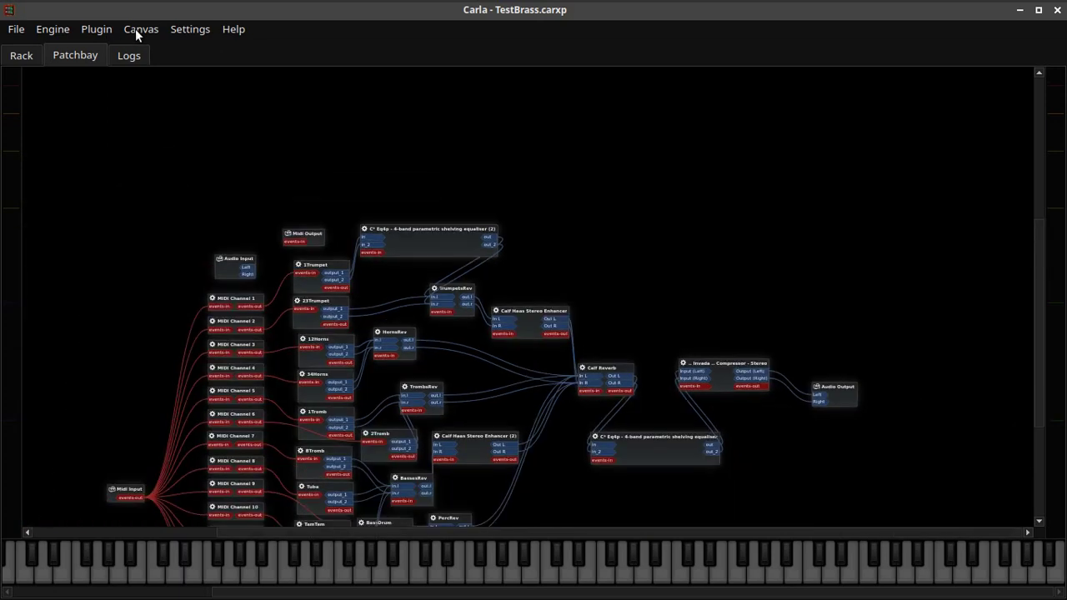
pyautogui.moveTo(612, 231); pyautogui.dragTo(645, 103)
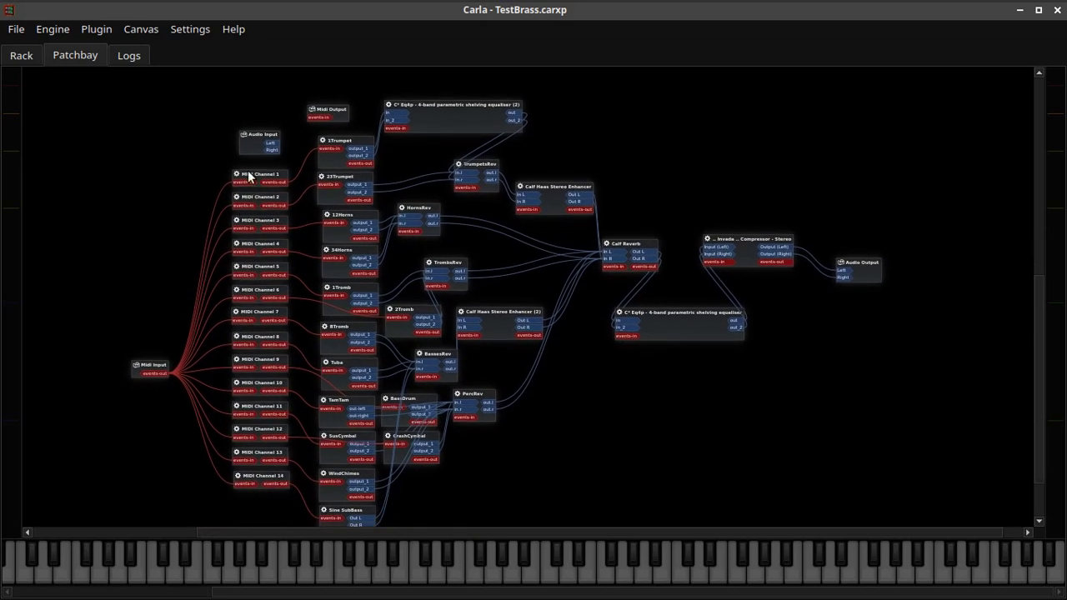
# - Return to the rack, examine the MIDI Channel 1 filter's information and Channel parameter, and close its window
pyautogui.click(20, 56)
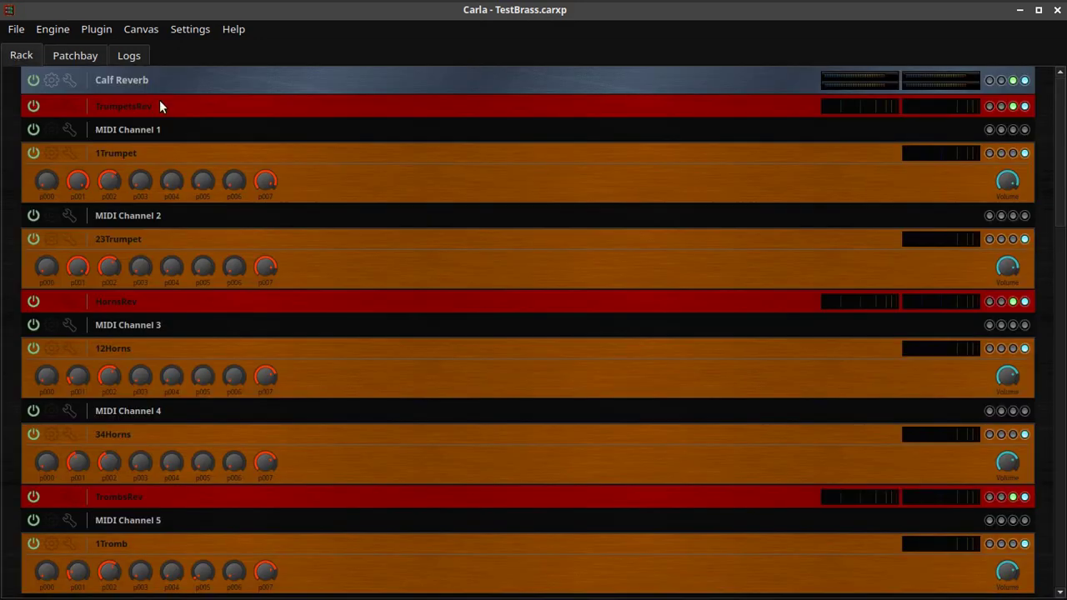
pyautogui.click(70, 128)
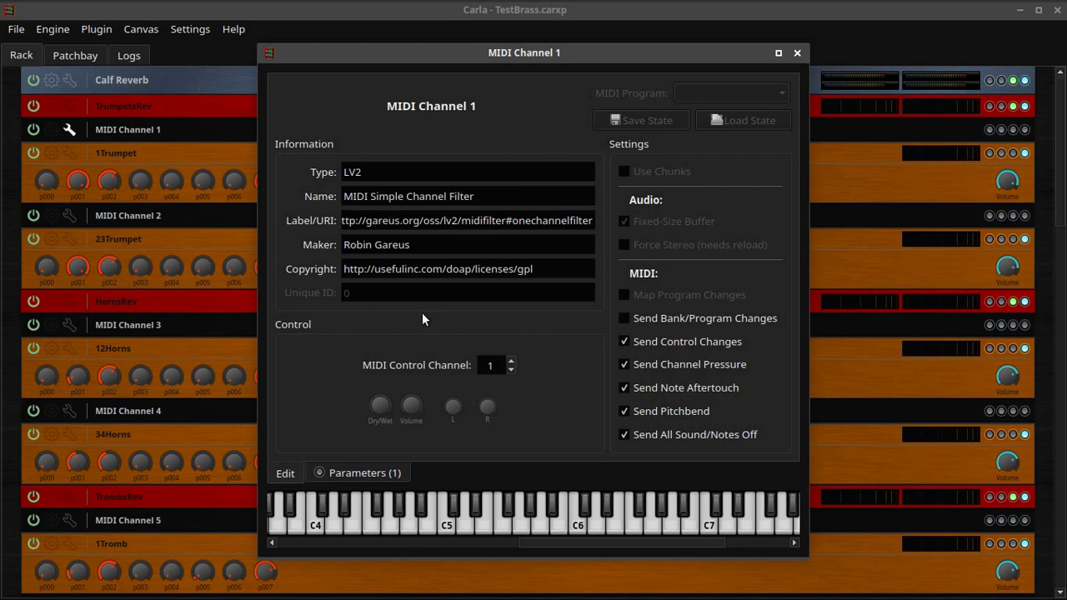
pyautogui.click(396, 473)
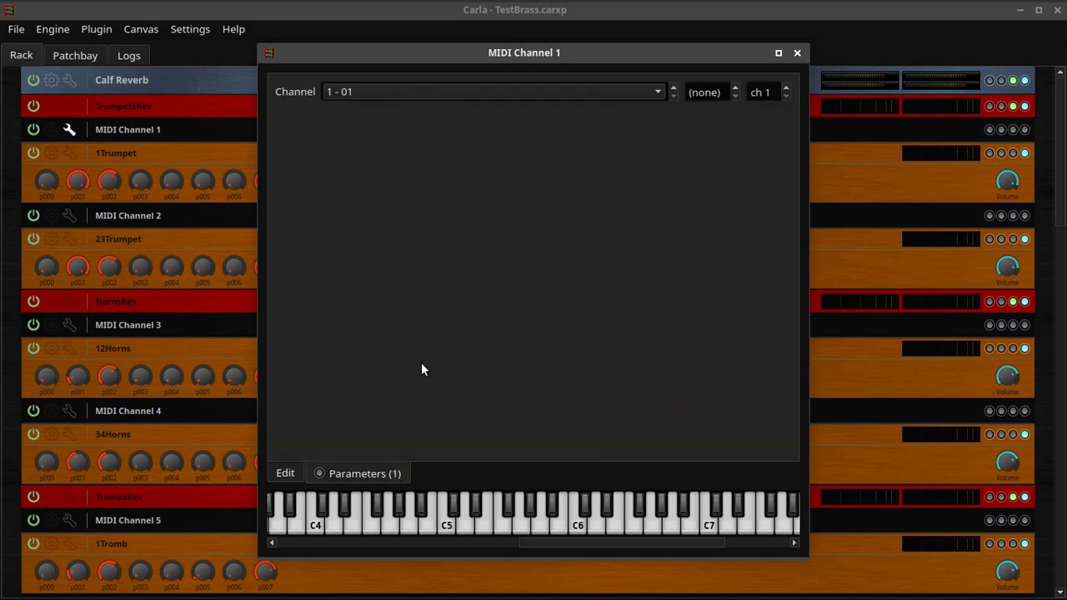
pyautogui.click(797, 52)
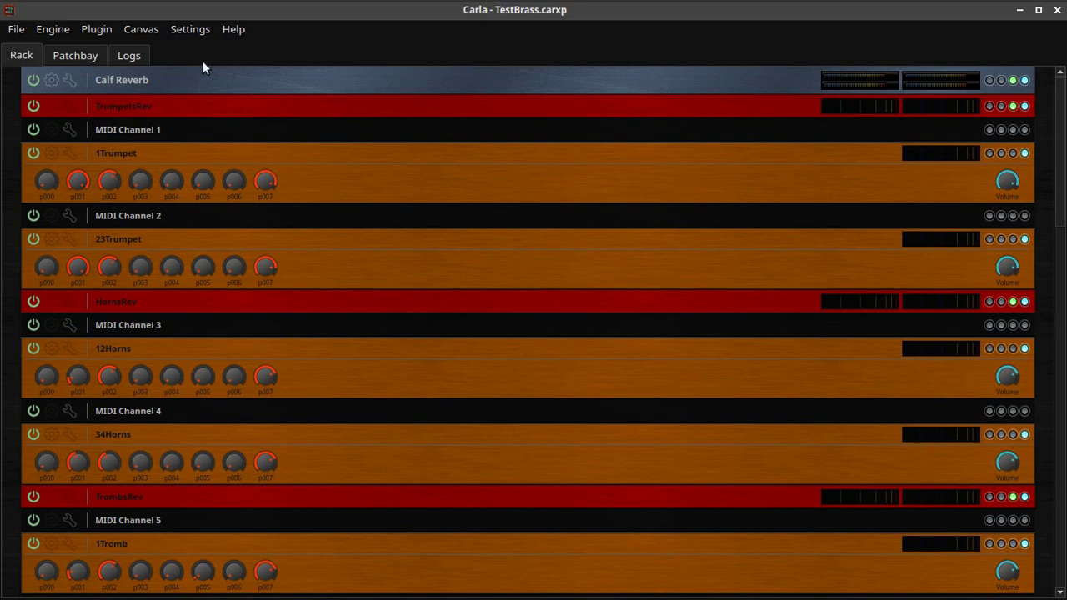
# - Trace the patchbay's connections from Midi Input to Audio Output, and return to the rack view
pyautogui.click(84, 55)
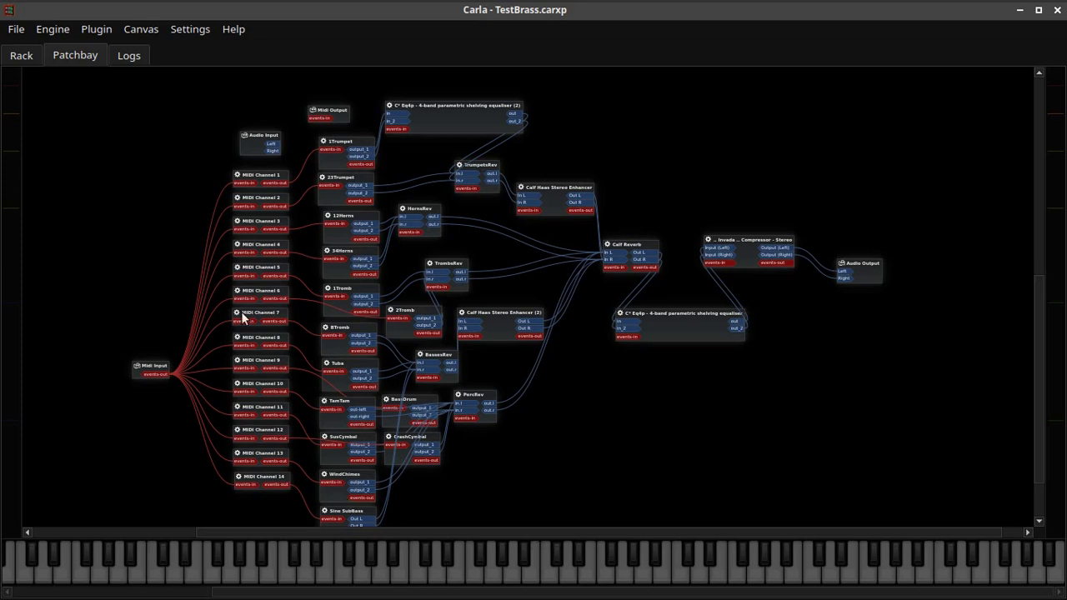
pyautogui.moveTo(683, 374); pyautogui.dragTo(692, 365)
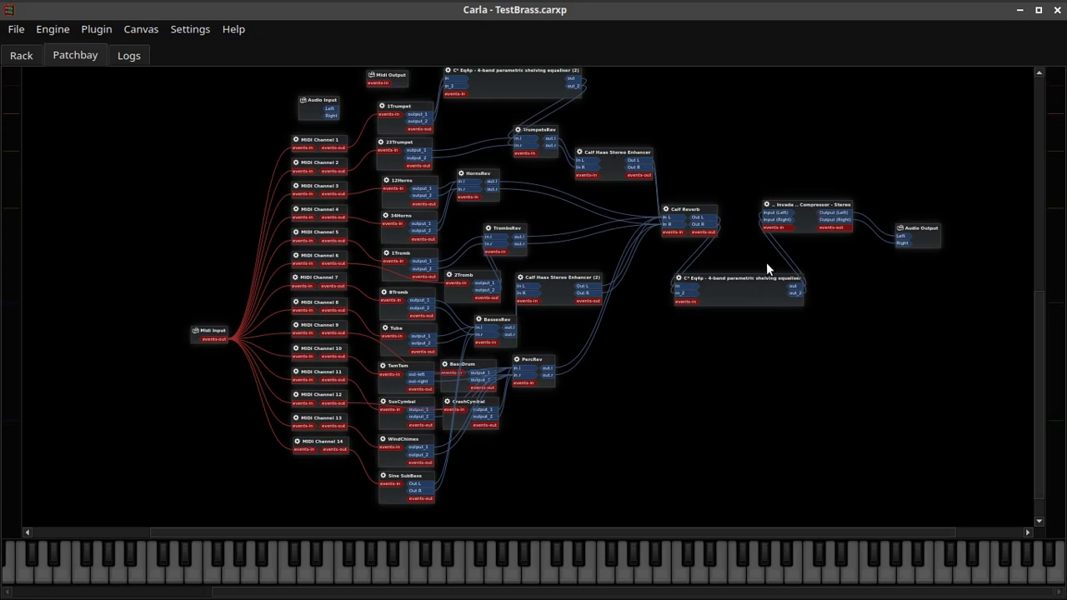
pyautogui.hscroll(2, 639, 333)
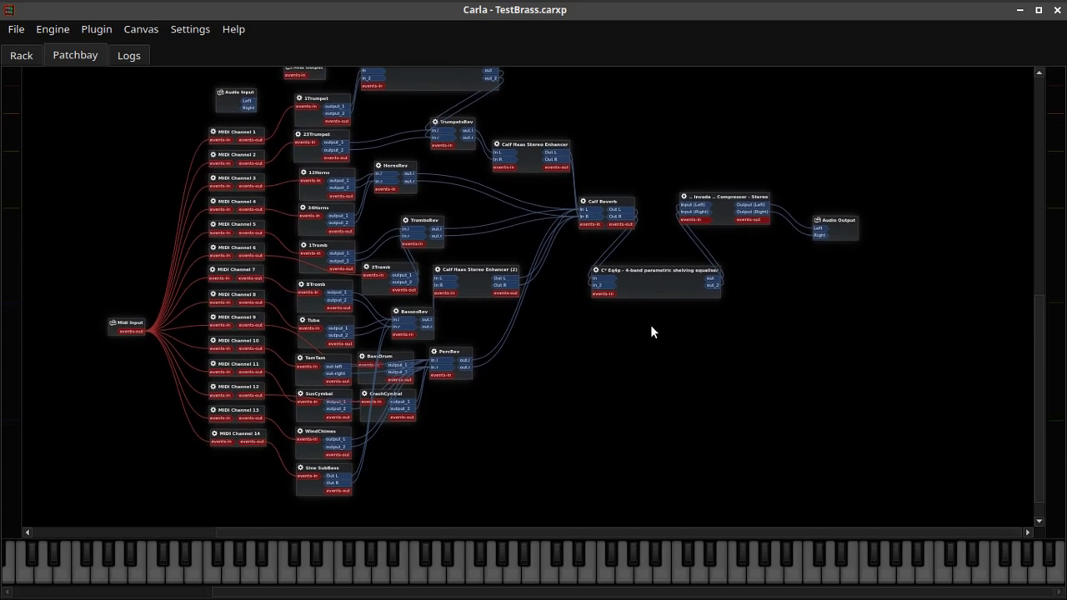
pyautogui.click(18, 55)
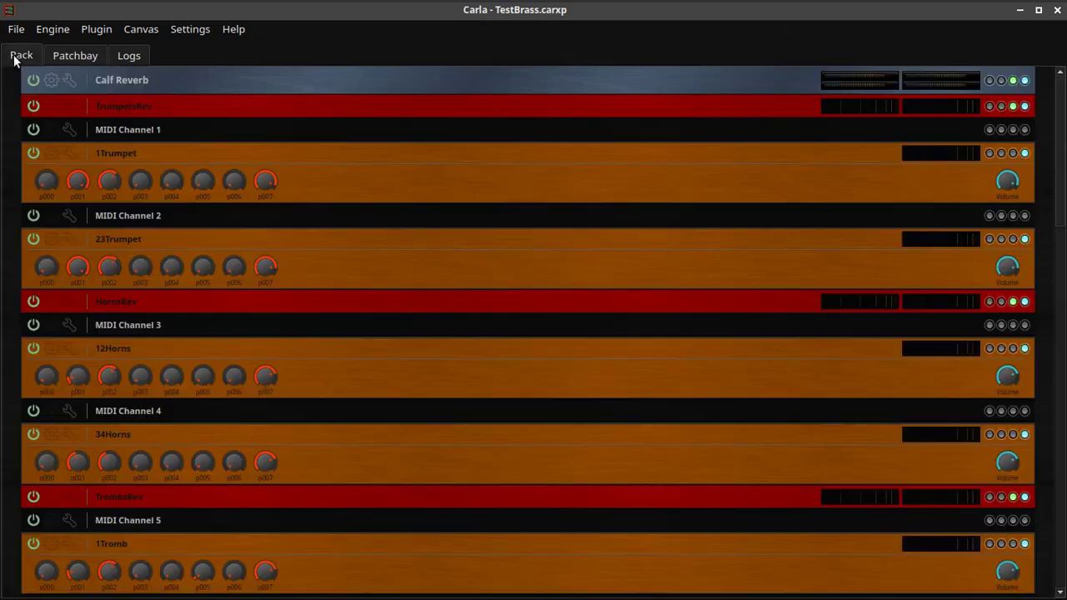
# - Minimize Carla, examine Qtractor's audio and MIDI connections in turn, and close the Connections window
pyautogui.click(1020, 10)
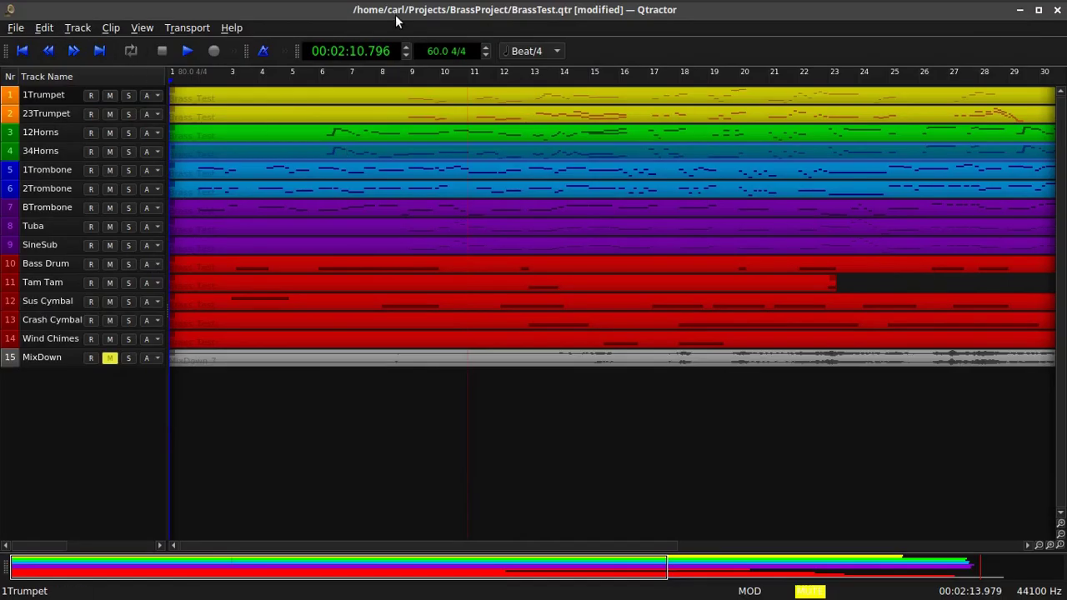
pyautogui.press('F8')
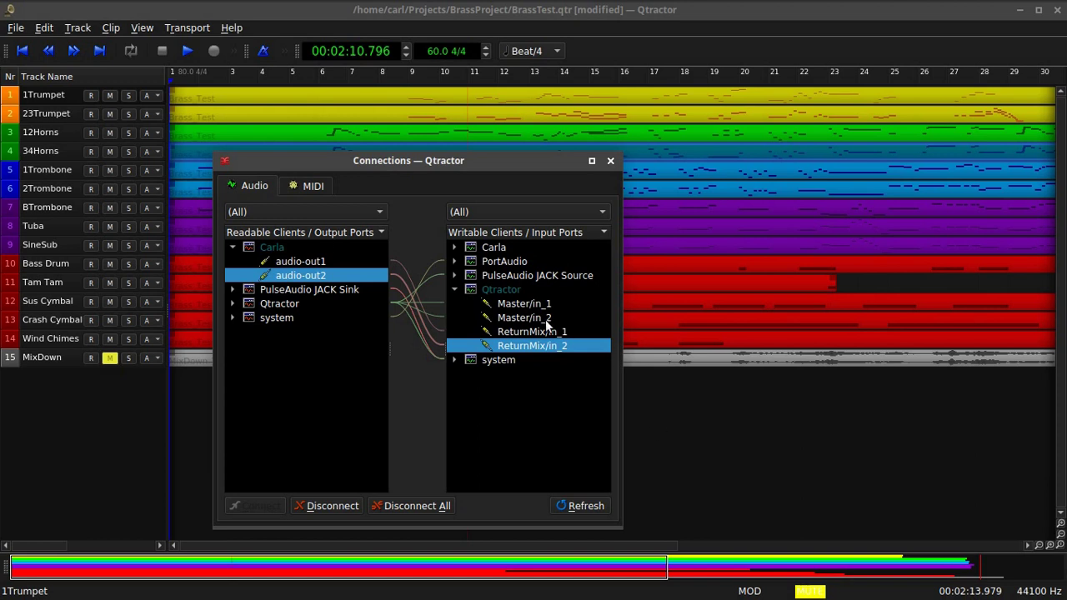
pyautogui.click(315, 185)
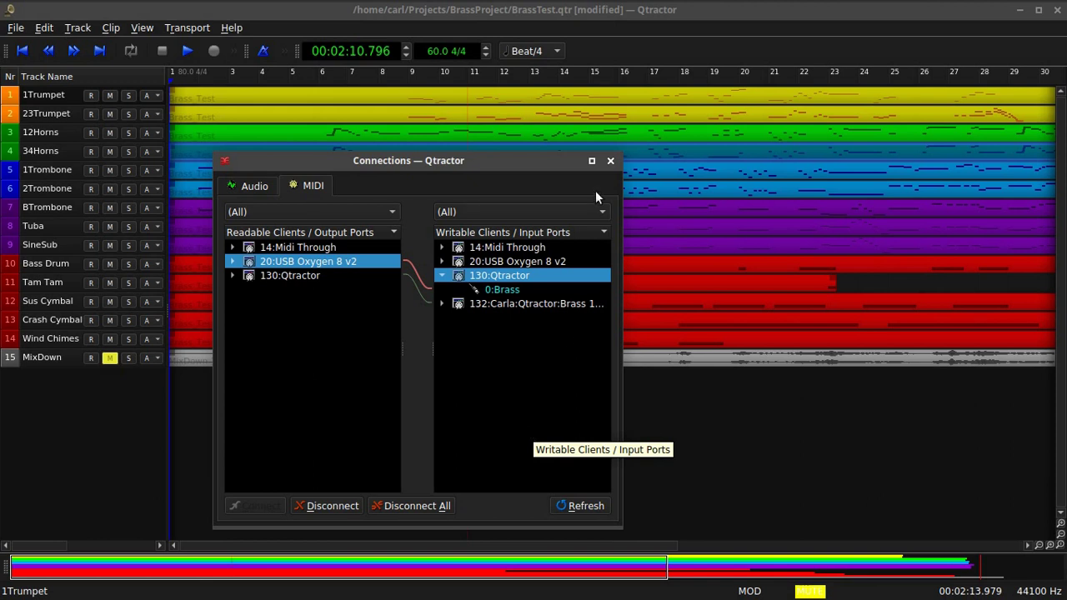
pyautogui.click(610, 161)
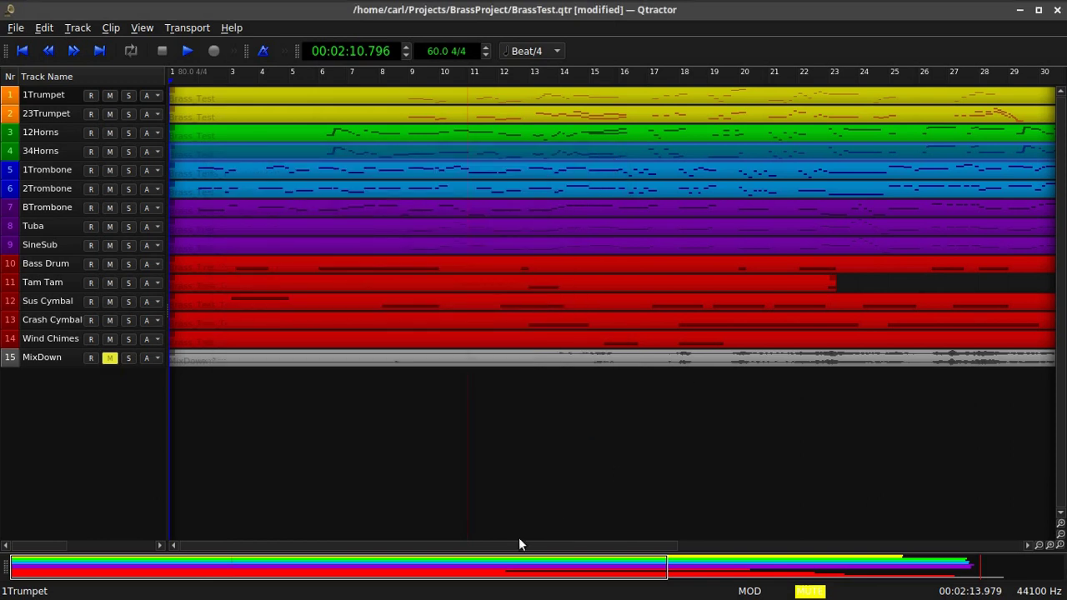
pyautogui.moveTo(518, 541); pyautogui.dragTo(435, 538)
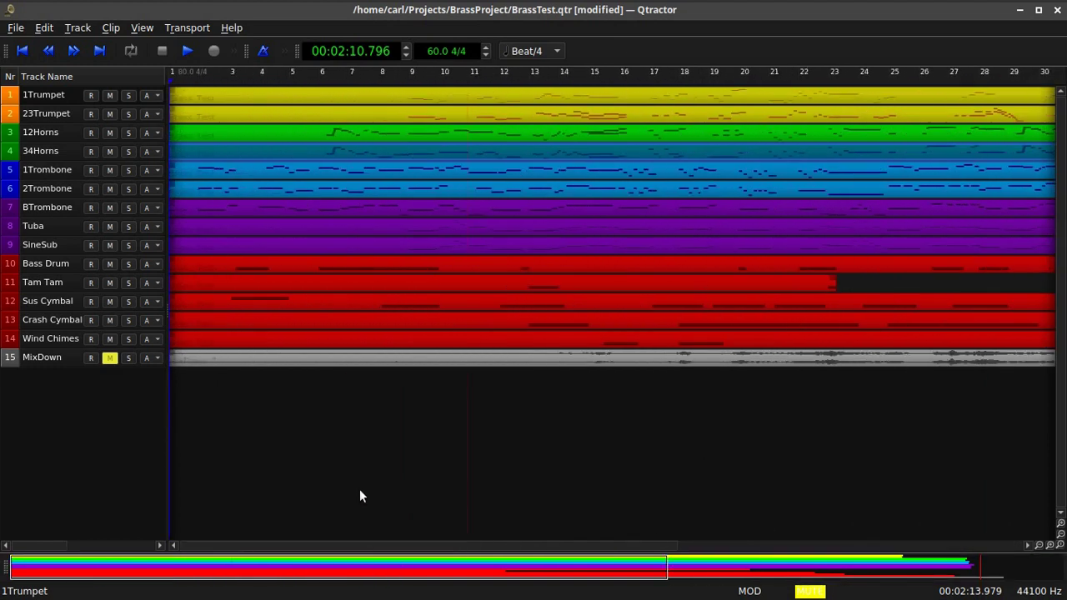